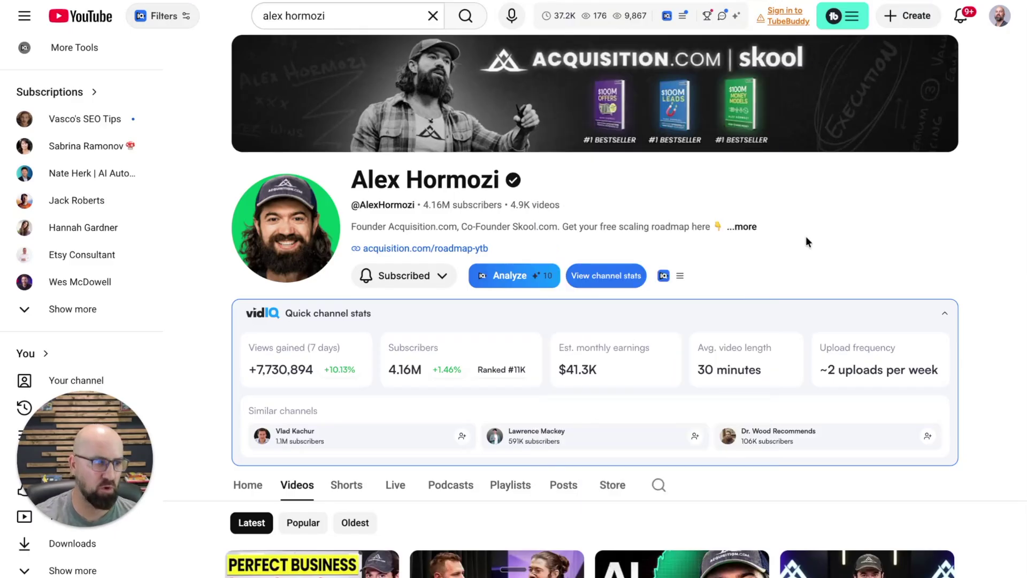
# - Open the video "What Makes The Perfect Business (5 Things)" from the channel's latest videos and pause playback
pyautogui.scroll(-2, 821, 240)
pyautogui.scroll(2, 820, 239)
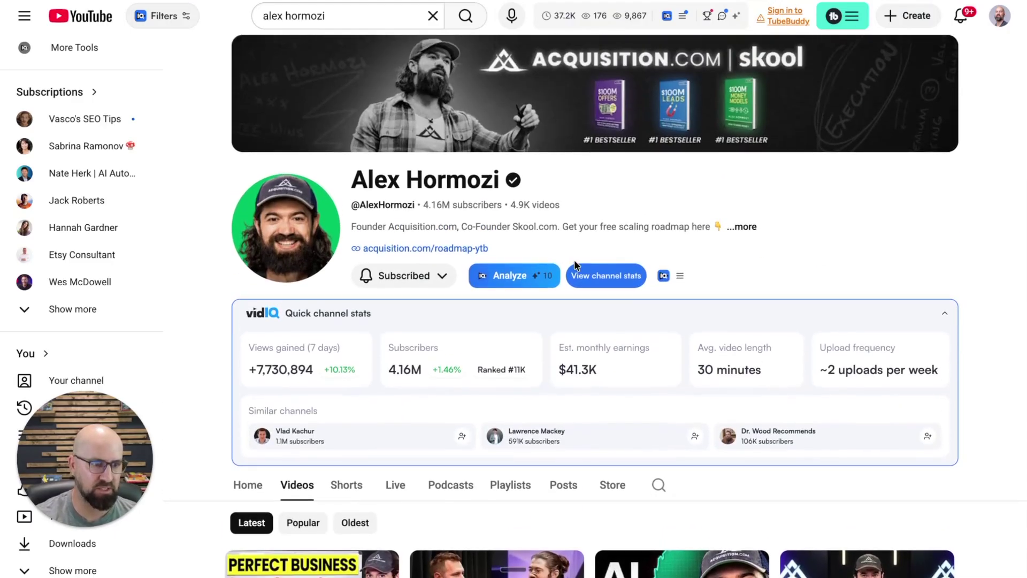
pyautogui.scroll(-5, 637, 273)
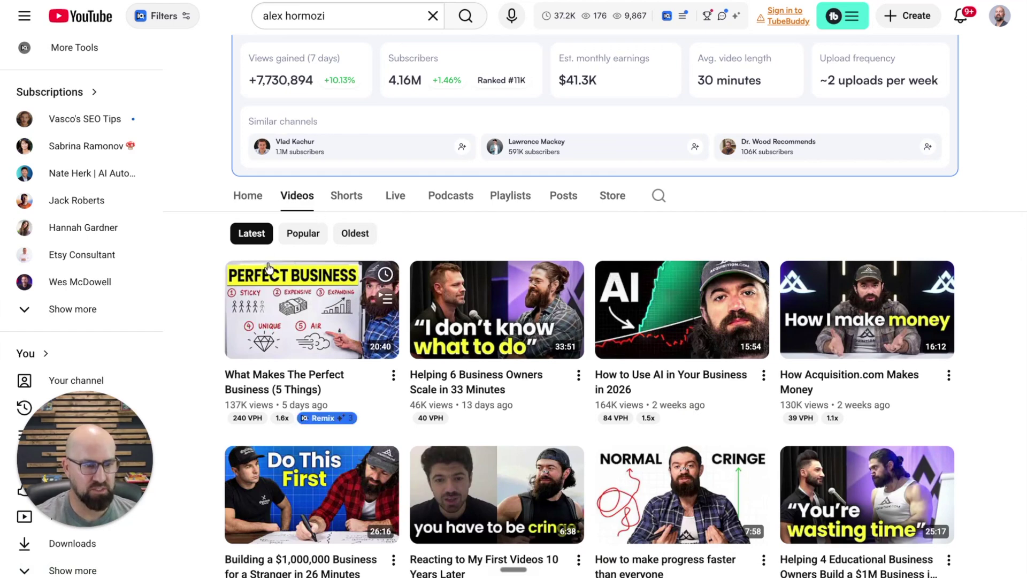
pyautogui.scroll(-2, 375, 299)
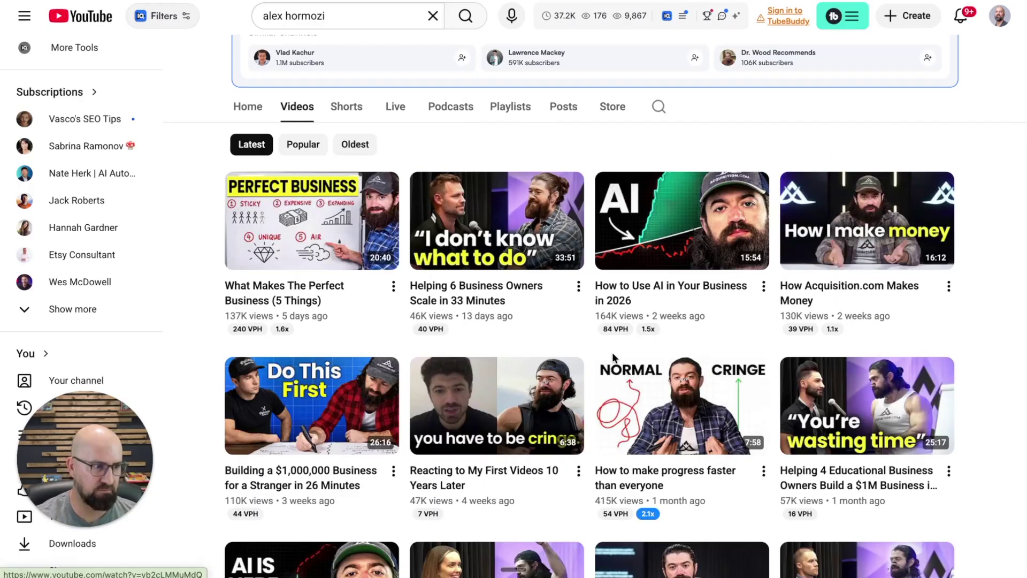
pyautogui.scroll(-1, 612, 352)
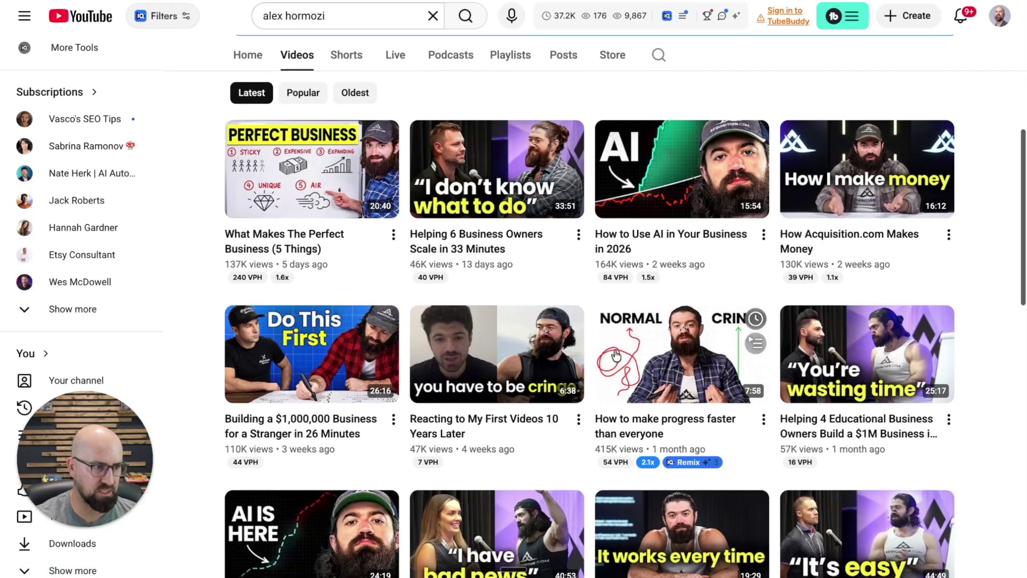
pyautogui.click(296, 238)
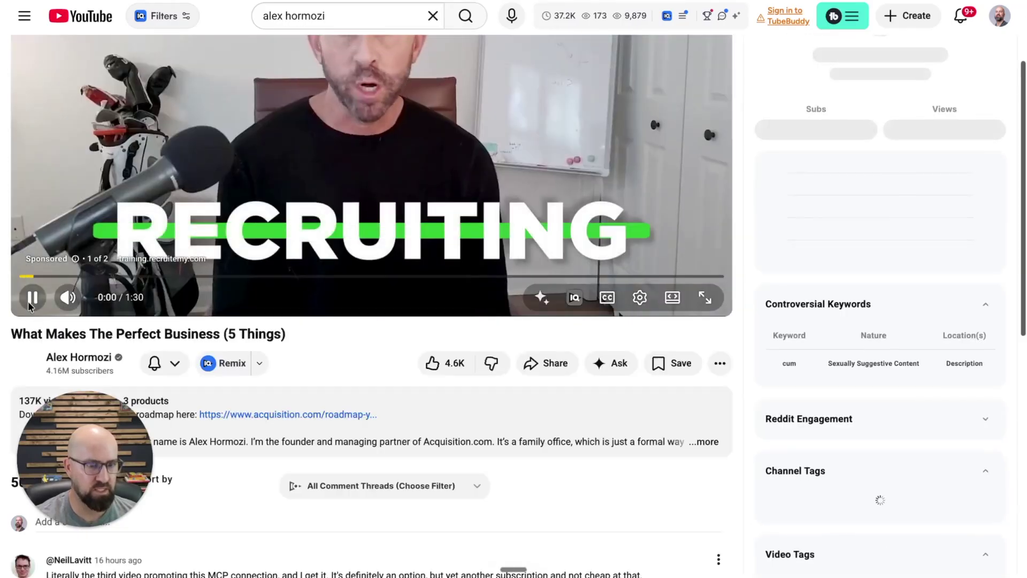
pyautogui.click(29, 302)
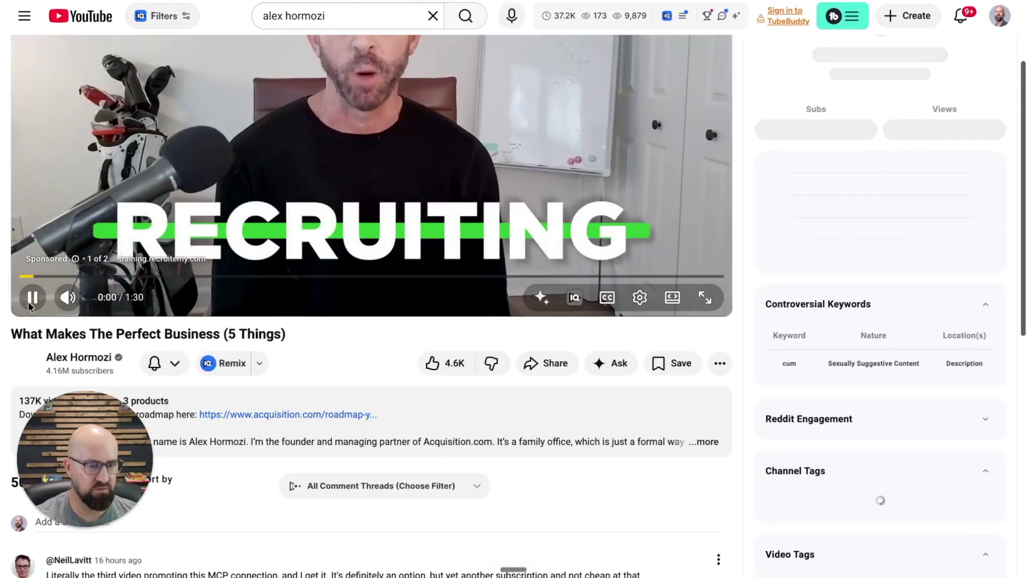
pyautogui.scroll(3, 587, 343)
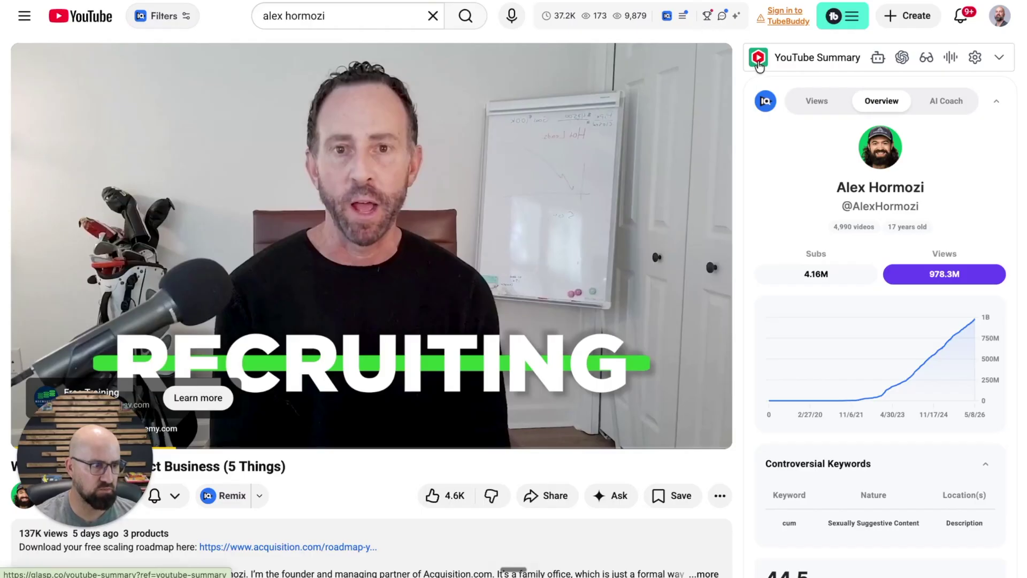
pyautogui.click(759, 61)
pyautogui.press('super+w')
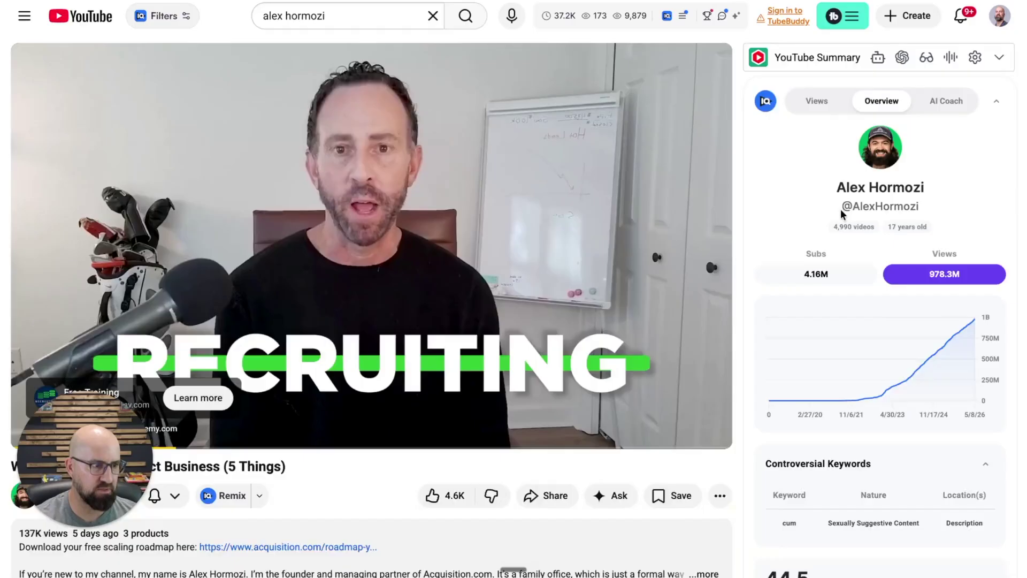
pyautogui.scroll(-6, 840, 210)
pyautogui.scroll(6, 838, 210)
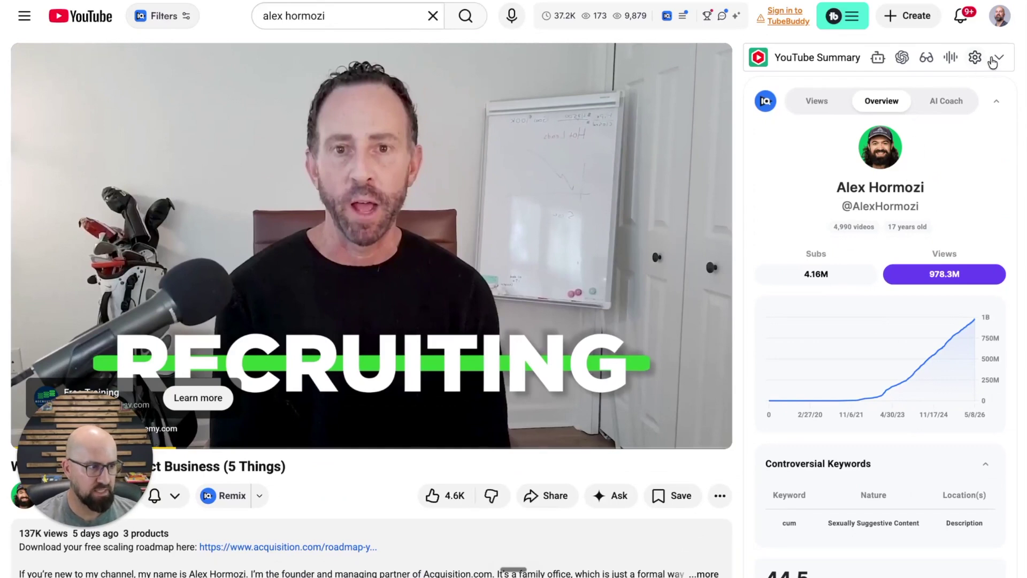
# - Expand the YouTube Summary transcript for the video and copy it as plain text
pyautogui.click(993, 59)
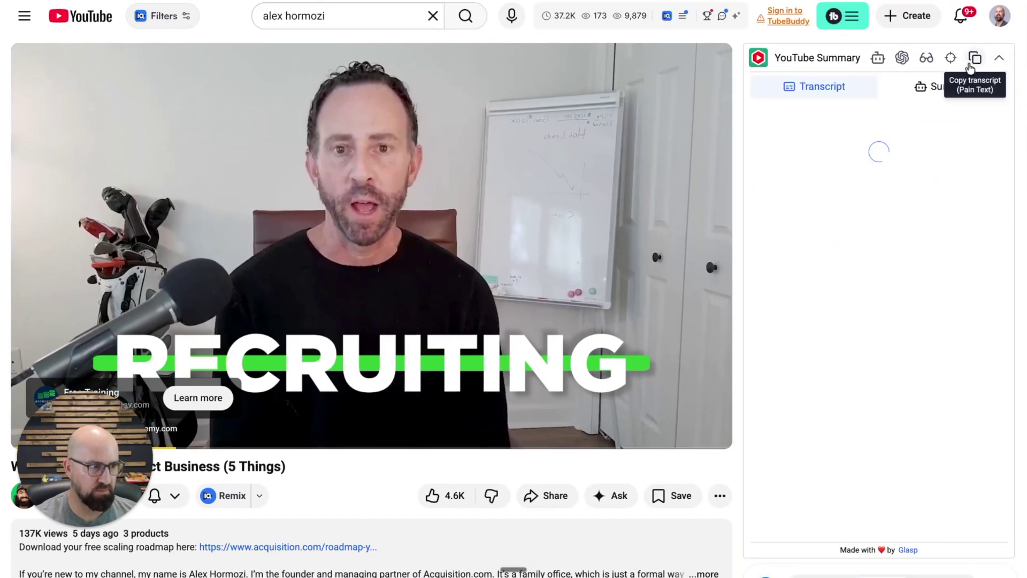
pyautogui.moveTo(902, 58)
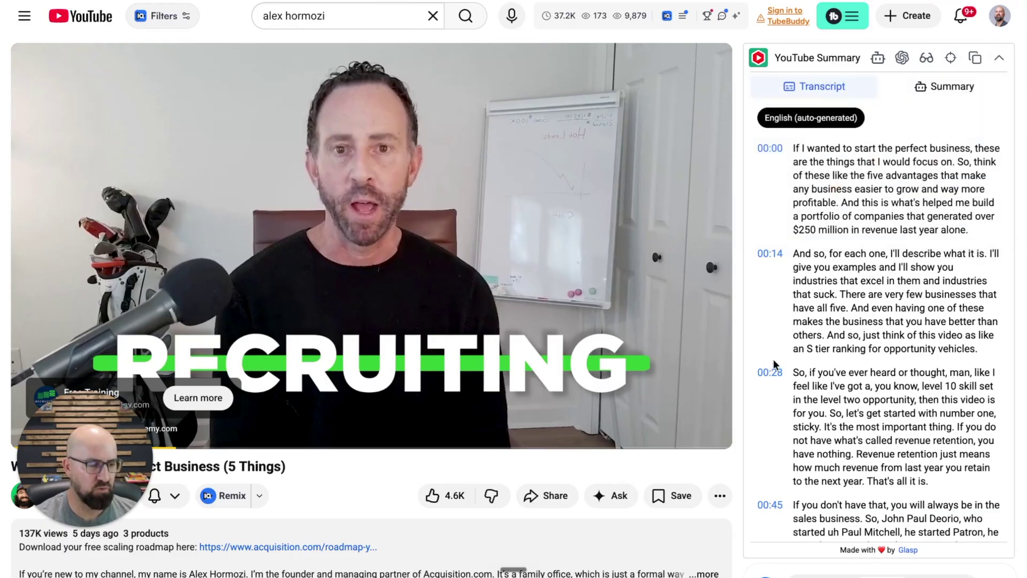
pyautogui.scroll(-2, 770, 364)
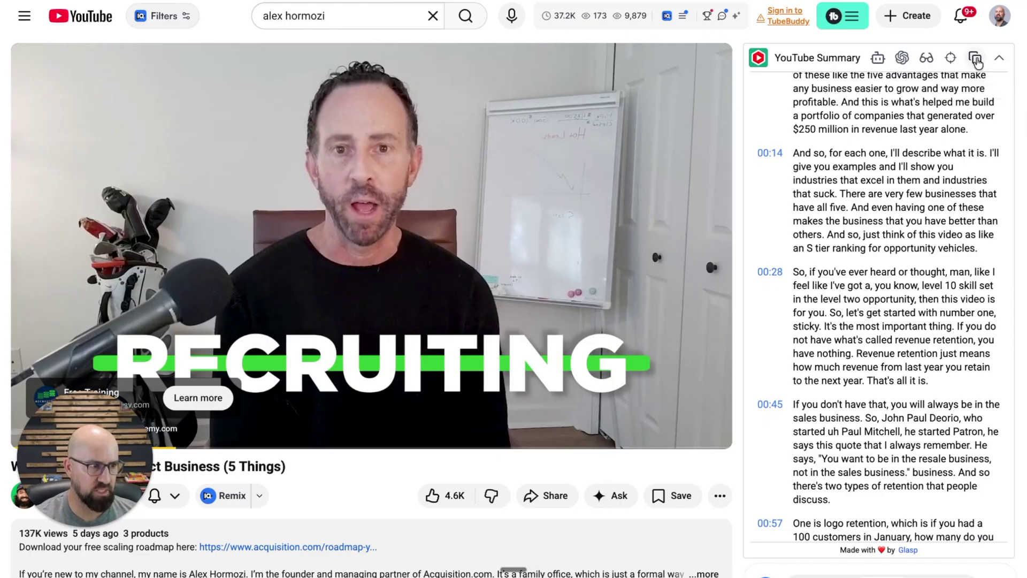
pyautogui.click(975, 60)
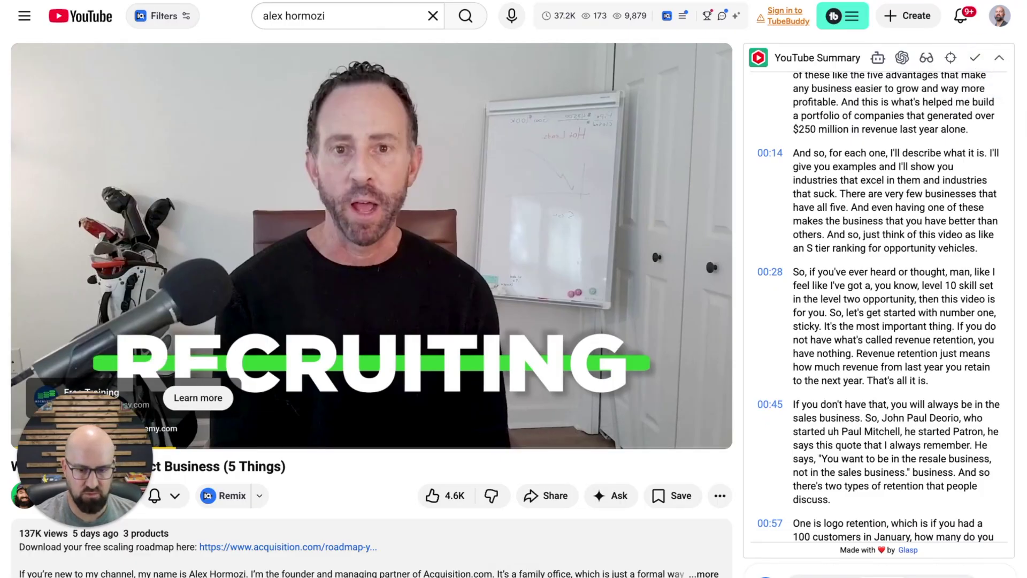
# - Switch to ChatGPT and paste the transcript plus a prompt asking a master YouTube thumbnail creator for an engaging, high click-through thumbnail including the attached image
pyautogui.hotkey('ctrl', 'Left')
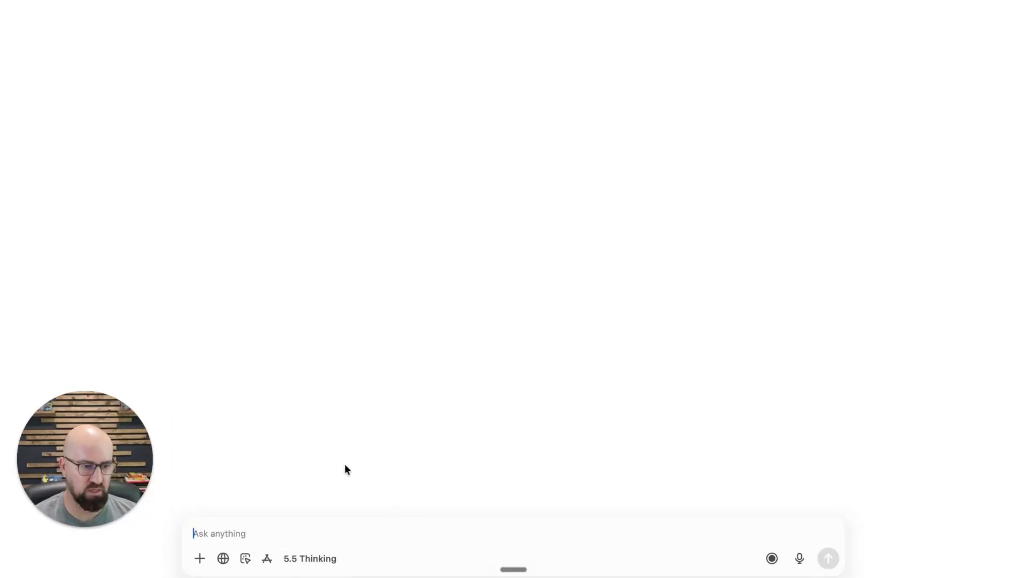
pyautogui.press('super+v')
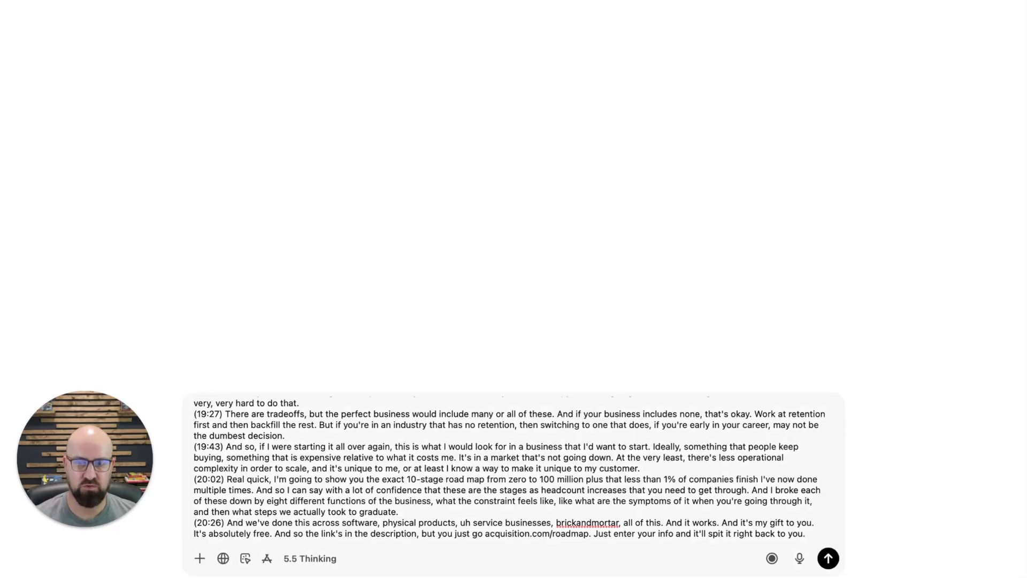
pyautogui.press('super+v')
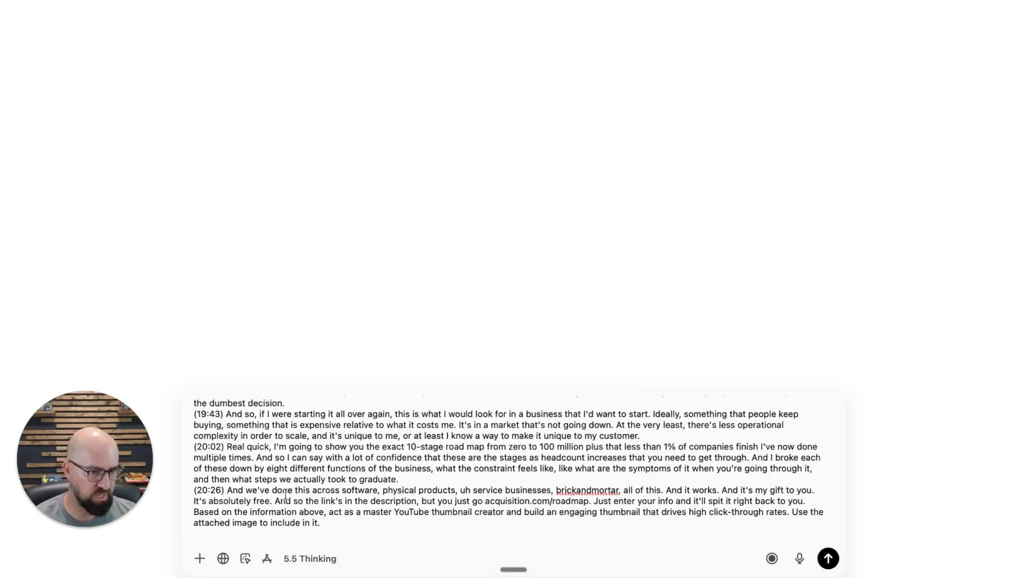
pyautogui.hotkey('shift', 'Return')
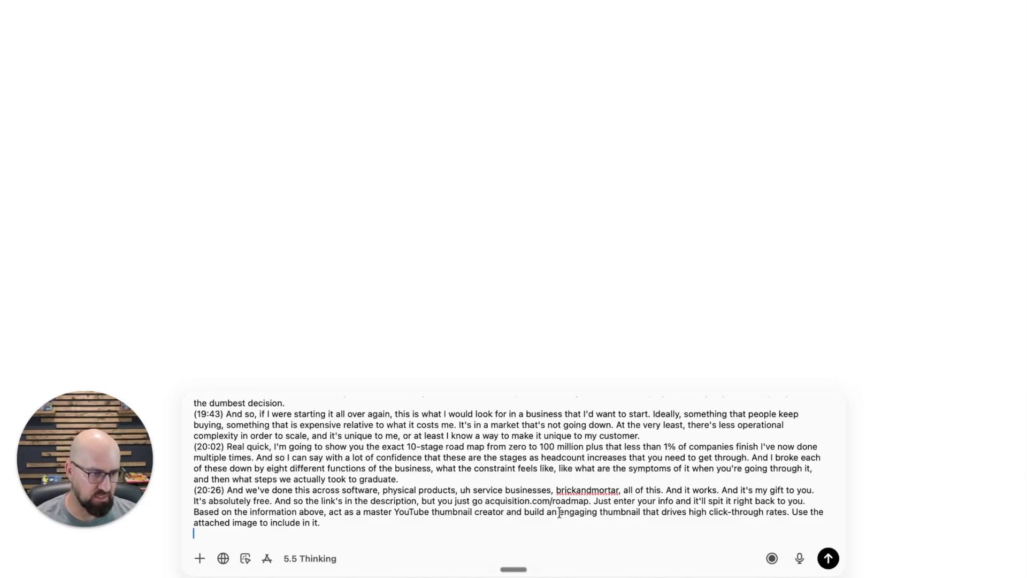
# - Attach the portrait photo to the message and send the thumbnail request
pyautogui.scroll(-1, 709, 506)
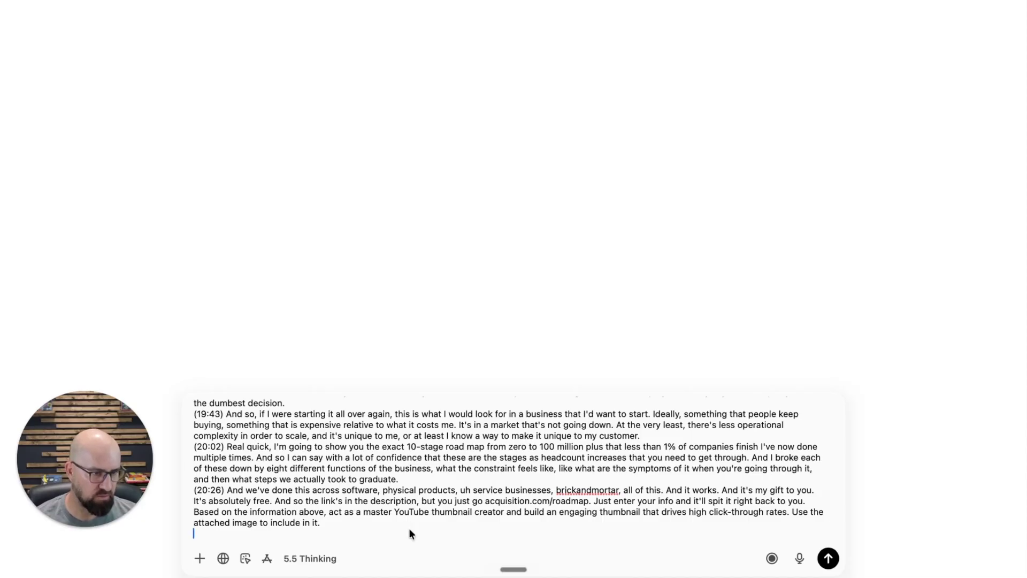
pyautogui.moveTo(1, 484); pyautogui.dragTo(262, 479)
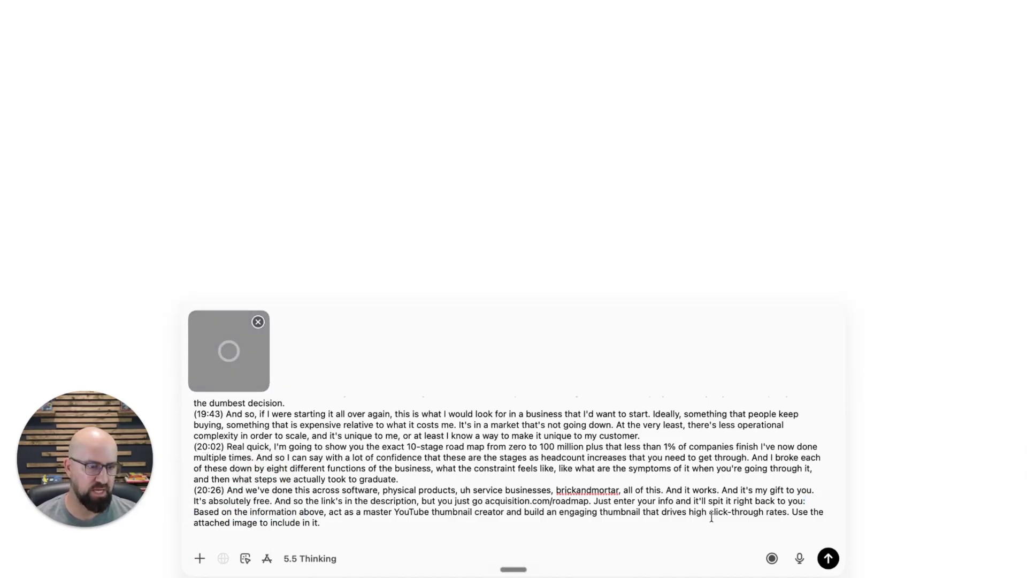
pyautogui.click(828, 558)
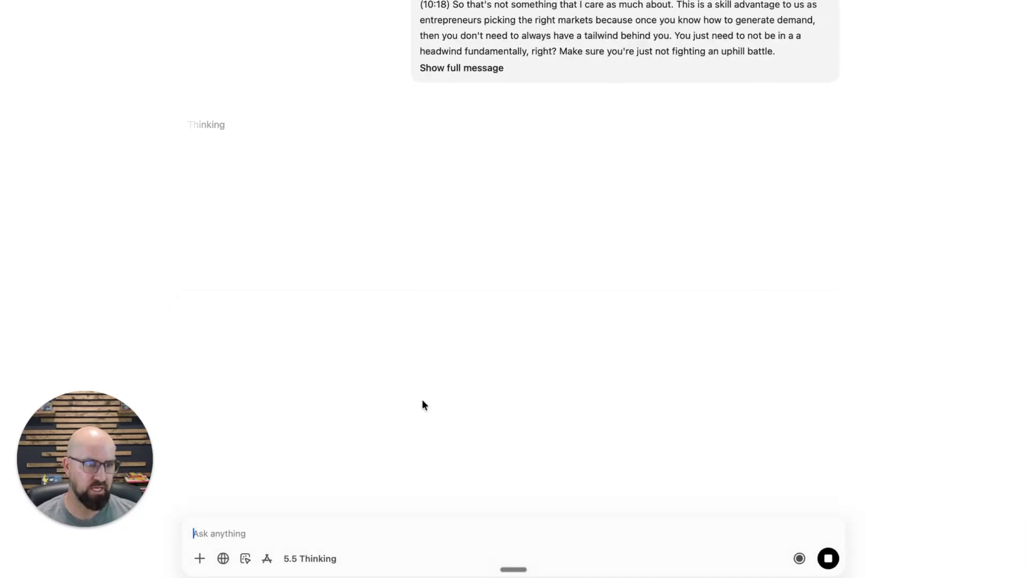
# - Examine the generated thumbnail and compare it with the attached portrait photo and the prompt
pyautogui.scroll(5, 424, 403)
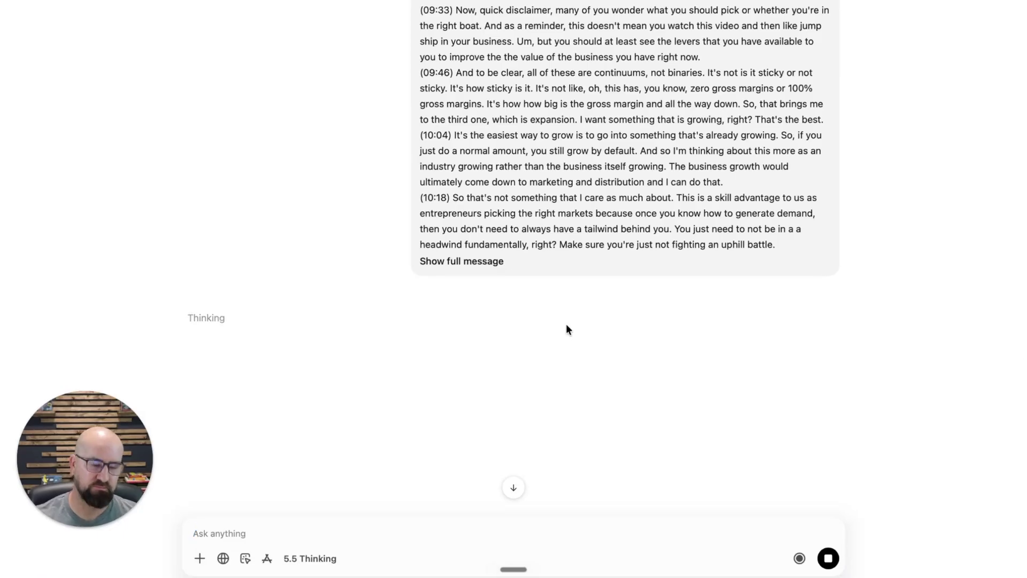
pyautogui.scroll(1, 568, 326)
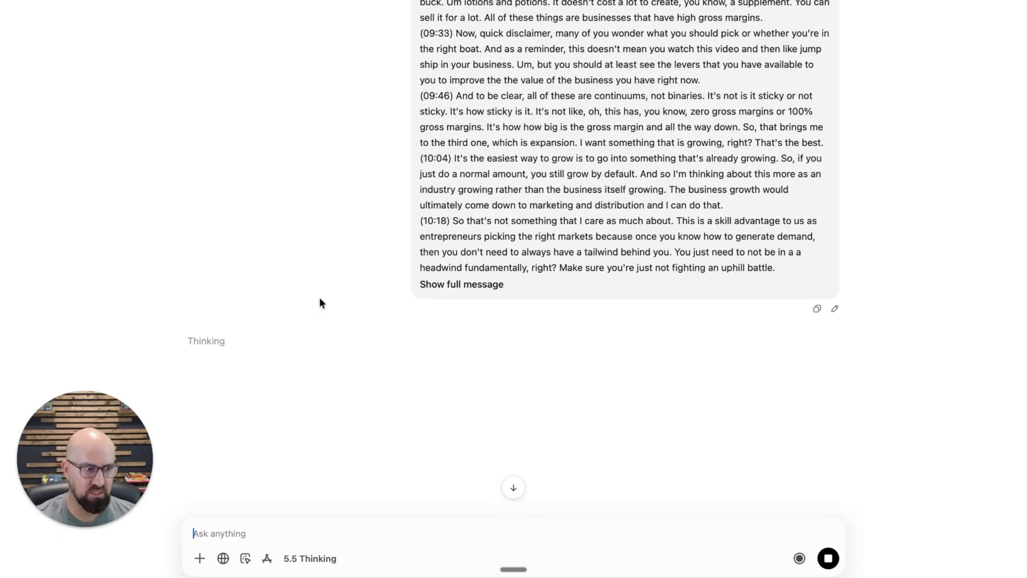
pyautogui.scroll(-2, 334, 293)
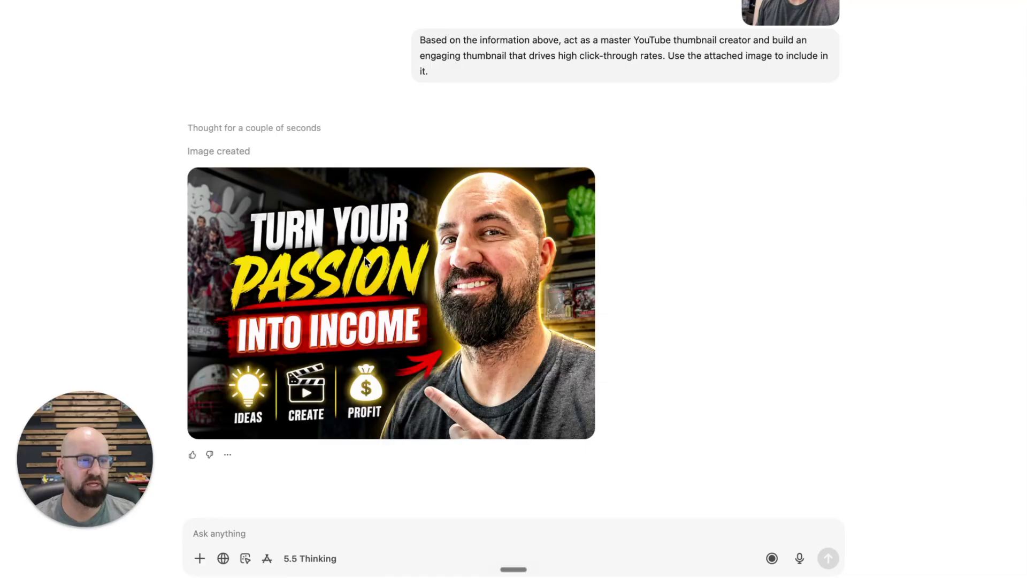
pyautogui.scroll(3, 364, 255)
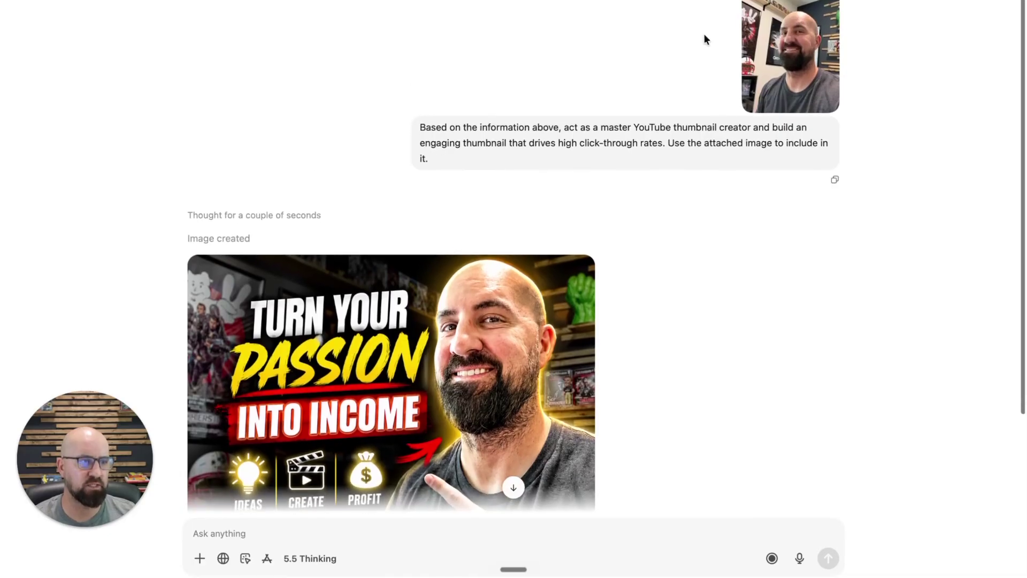
pyautogui.scroll(-3, 457, 115)
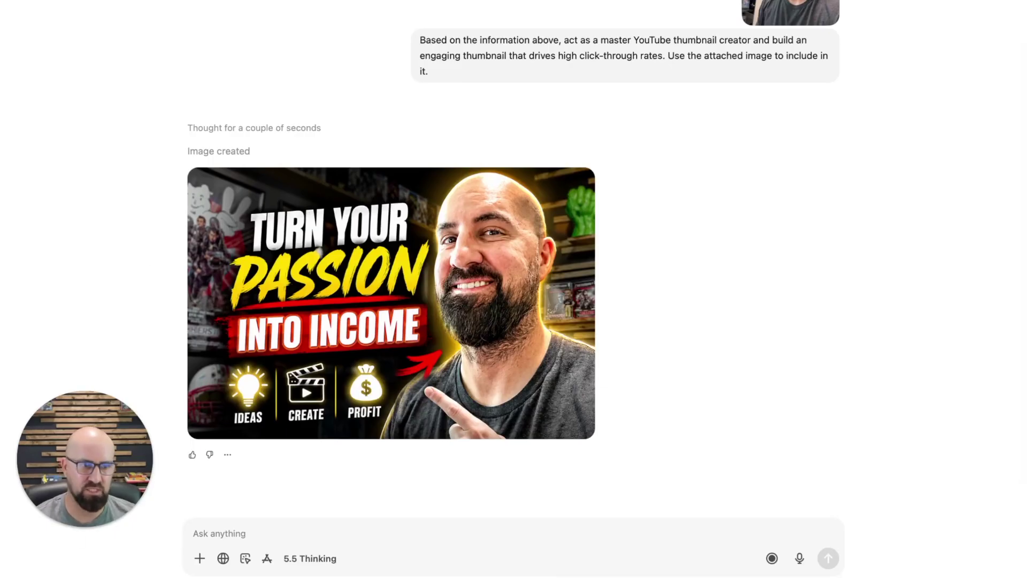
pyautogui.scroll(-2, 212, 463)
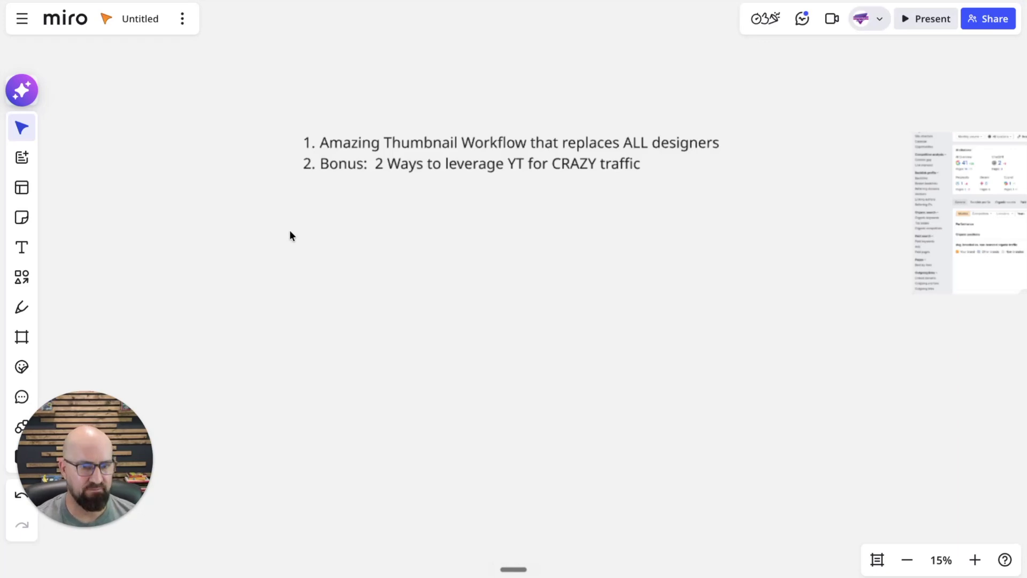
# - On the Miro board, draw a freehand arrow pointing to item 1 and underline the bonus line in item 2 with the pen
pyautogui.click(22, 307)
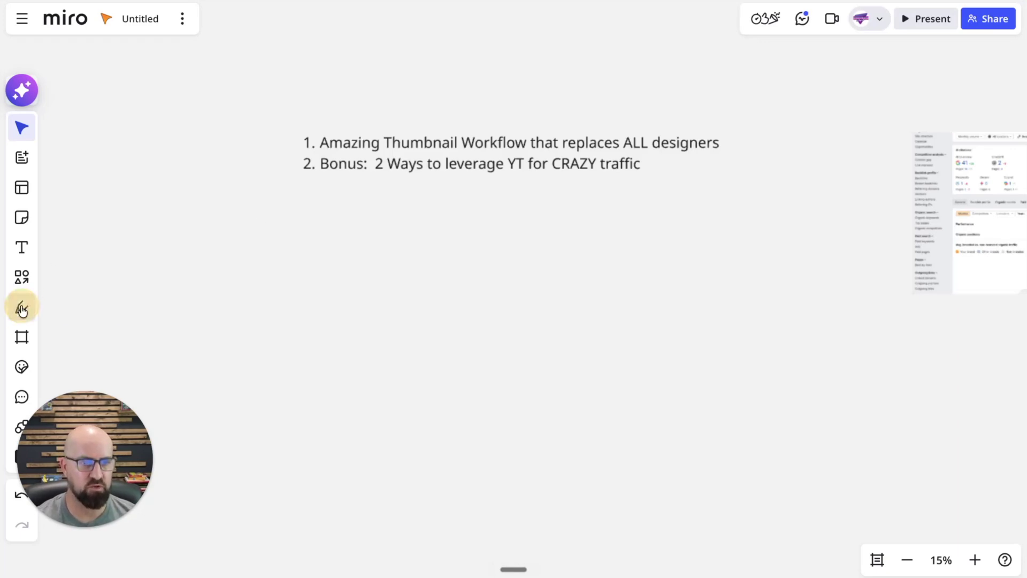
pyautogui.moveTo(217, 144); pyautogui.dragTo(295, 136)
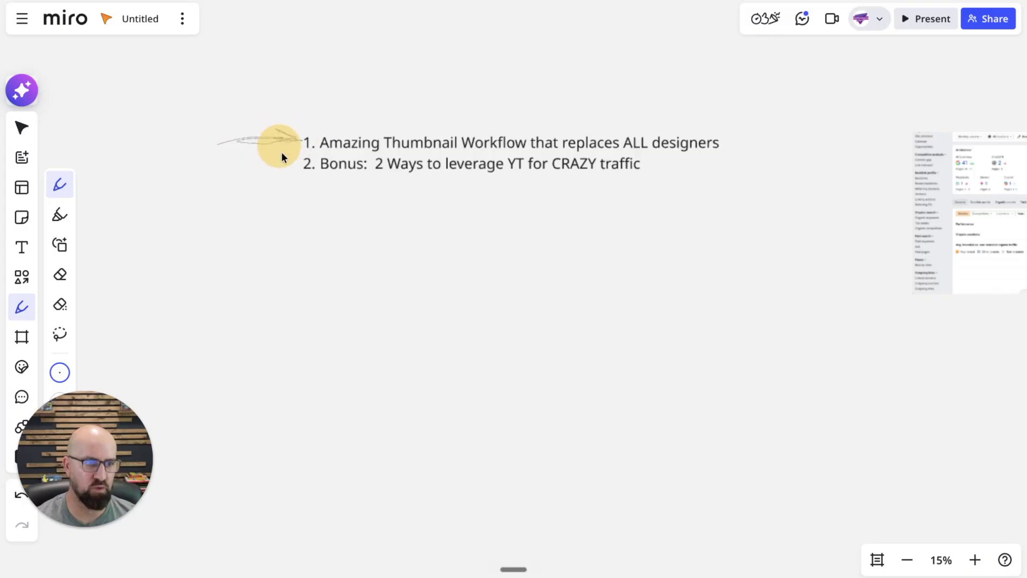
pyautogui.moveTo(308, 178); pyautogui.dragTo(458, 185)
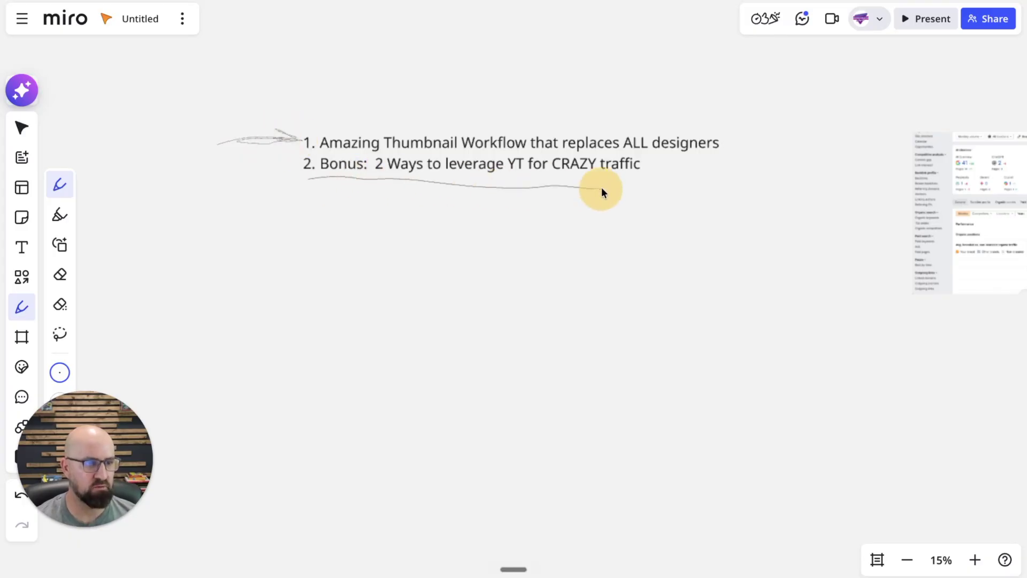
pyautogui.moveTo(602, 192); pyautogui.dragTo(361, 186)
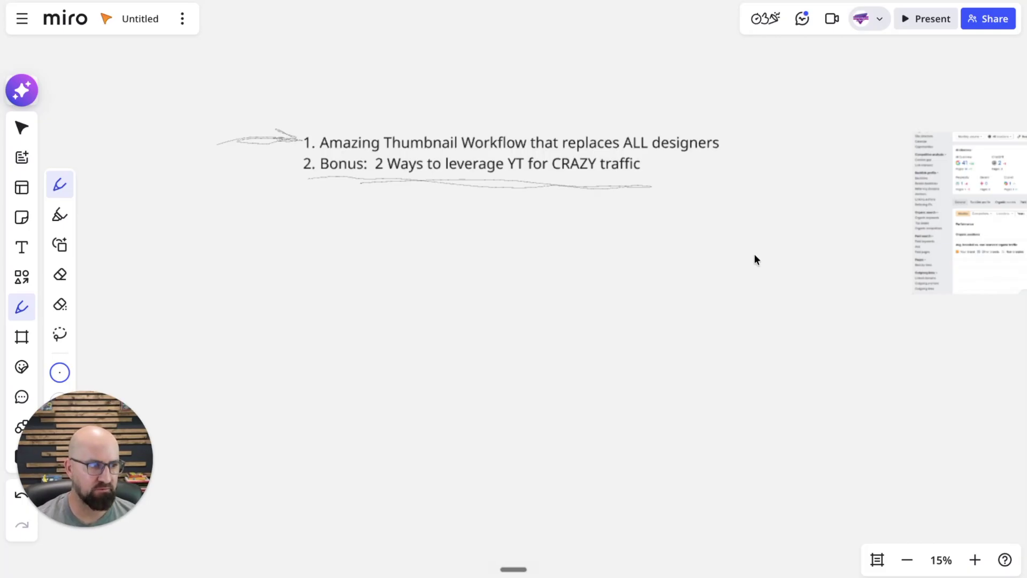
# - Circle the Organic traffic figure in the first SEO overview screenshot with the pen
pyautogui.hscroll(10, 754, 260)
pyautogui.click(975, 561)
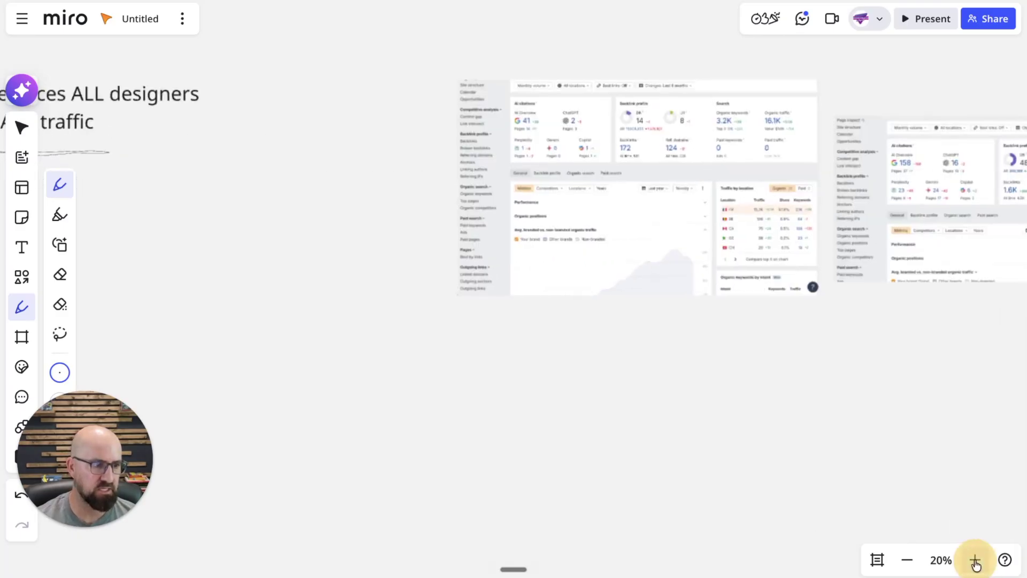
pyautogui.click(975, 561)
pyautogui.click(973, 558)
pyautogui.scroll(4, 865, 457)
pyautogui.hscroll(8, 862, 459)
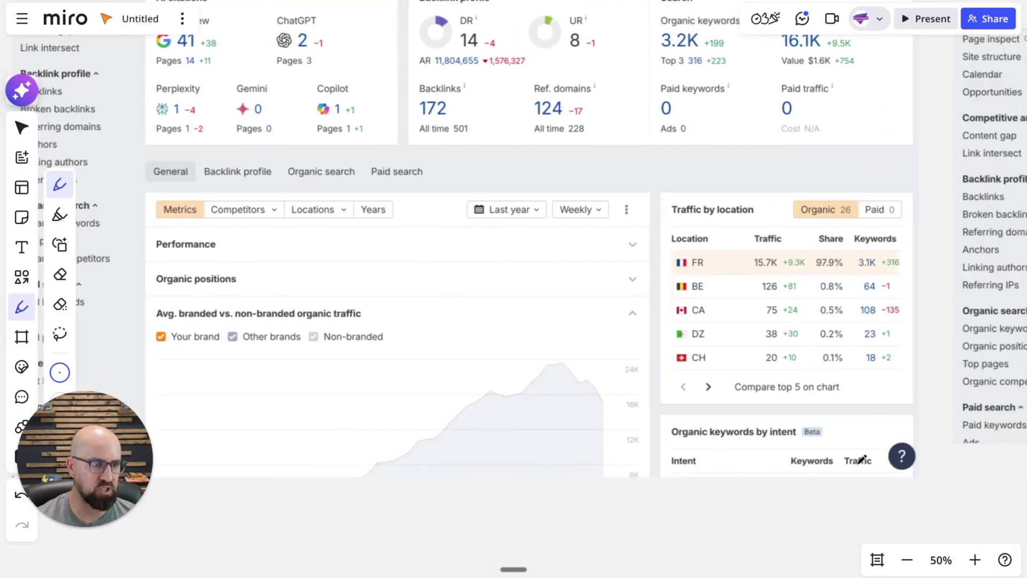
pyautogui.scroll(4, 860, 374)
pyautogui.hscroll(-2, 859, 214)
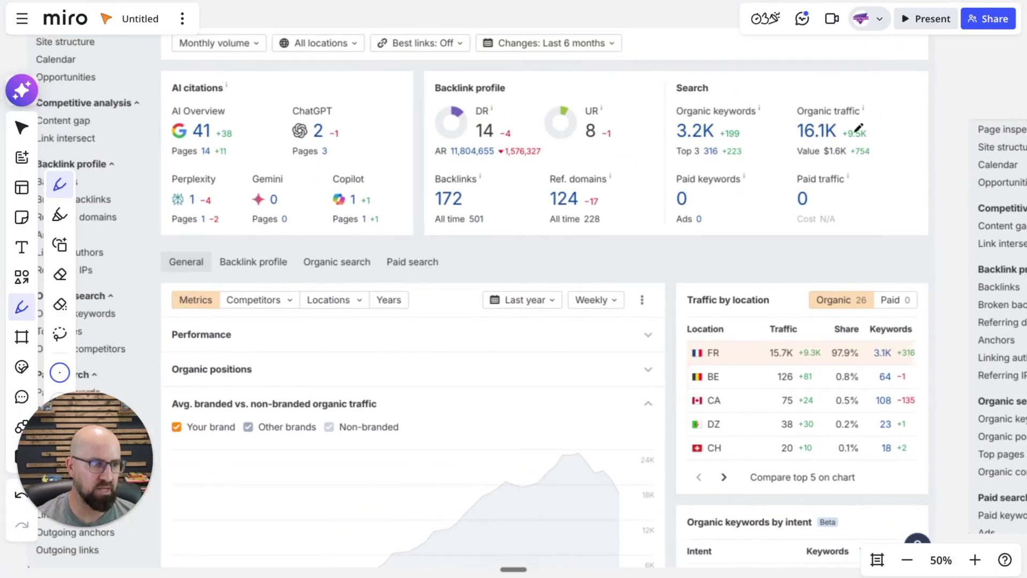
pyautogui.moveTo(829, 96)
pyautogui.mouseDown()
pyautogui.moveTo(779, 98)
pyautogui.moveTo(874, 156)
pyautogui.moveTo(839, 91)
pyautogui.moveTo(819, 96)
pyautogui.mouseUp()
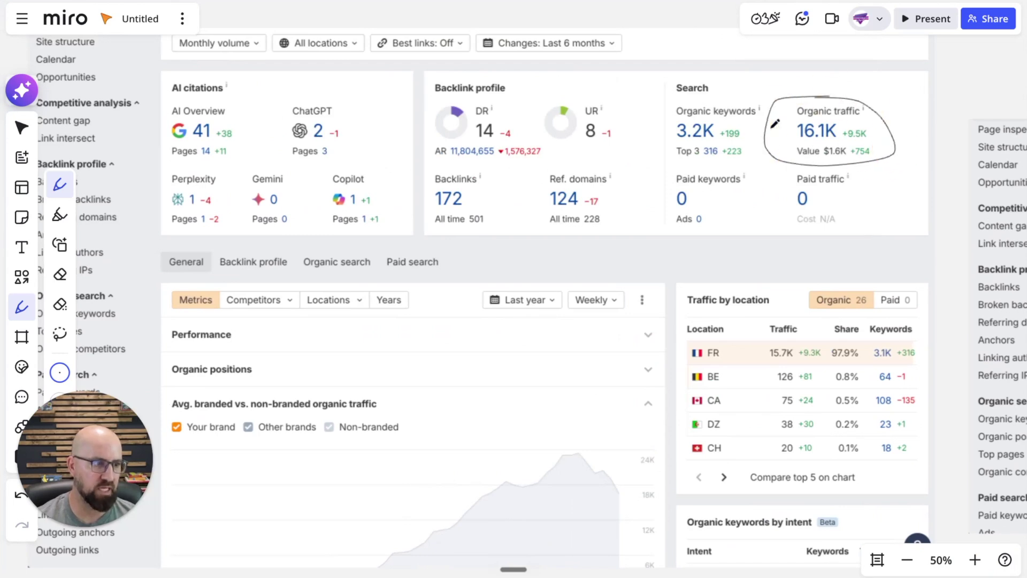
# - Circle the Organic traffic figure in the second SEO overview screenshot and underline its traffic value with the pen
pyautogui.hscroll(10, 815, 172)
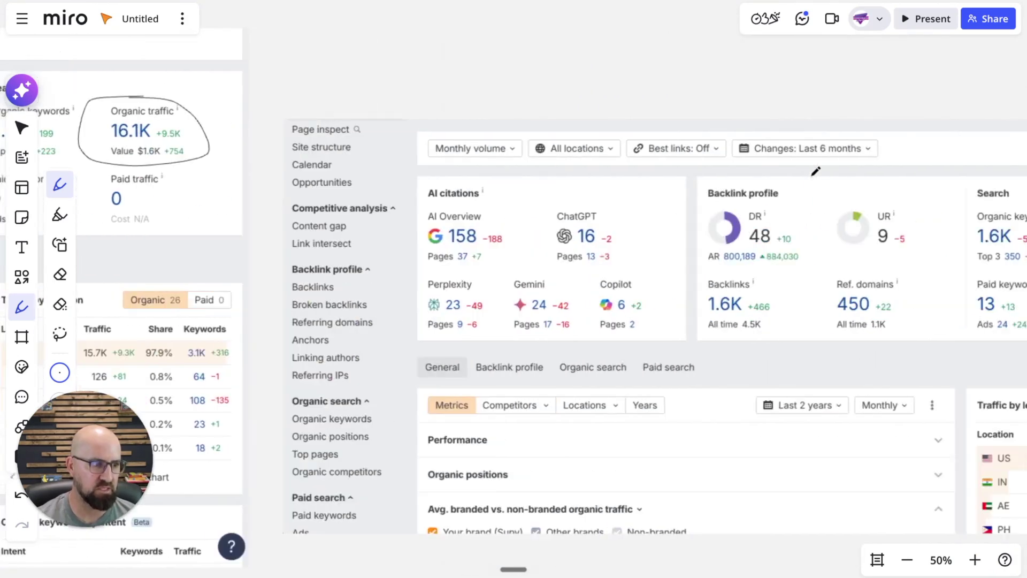
pyautogui.hscroll(5, 815, 171)
pyautogui.moveTo(851, 193)
pyautogui.mouseDown()
pyautogui.moveTo(802, 238)
pyautogui.moveTo(901, 258)
pyautogui.moveTo(907, 187)
pyautogui.moveTo(855, 187)
pyautogui.mouseUp()
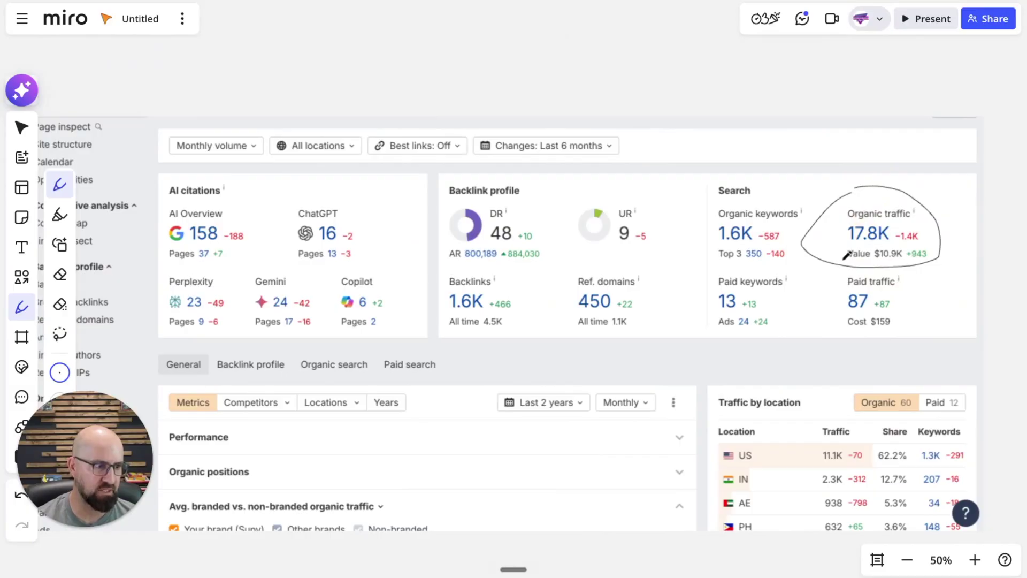
pyautogui.moveTo(847, 261)
pyautogui.mouseDown()
pyautogui.moveTo(904, 260)
pyautogui.moveTo(845, 262)
pyautogui.mouseUp()
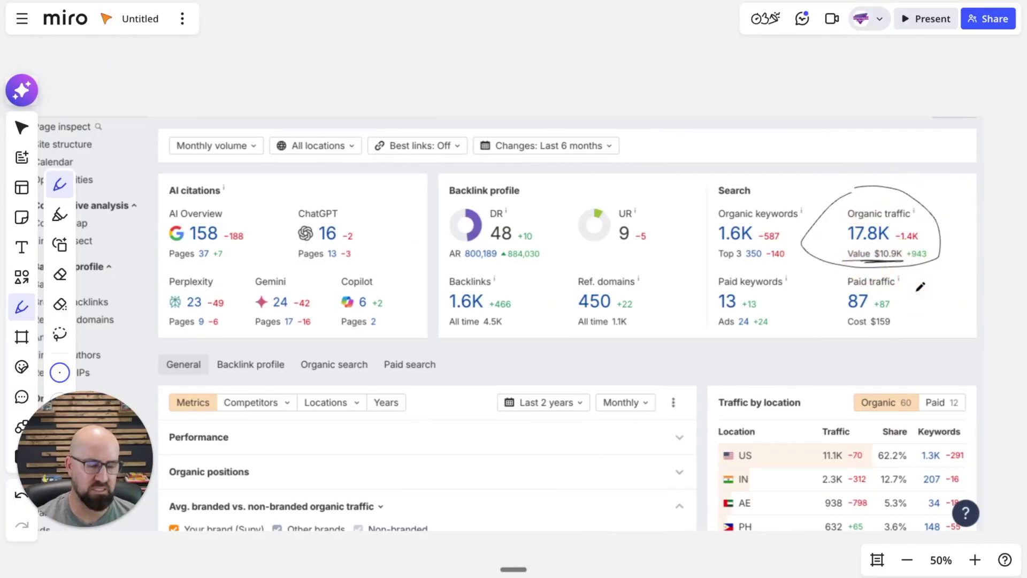
# - Bring the board's two-item numbered list back into view at 20% zoom
pyautogui.hscroll(-10, 765, 363)
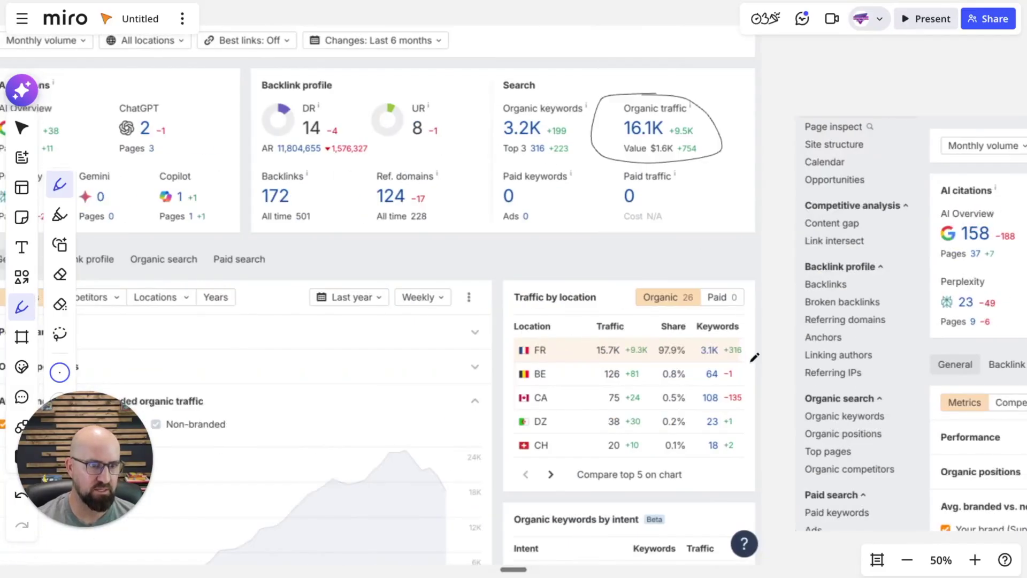
pyautogui.hscroll(-15, 755, 357)
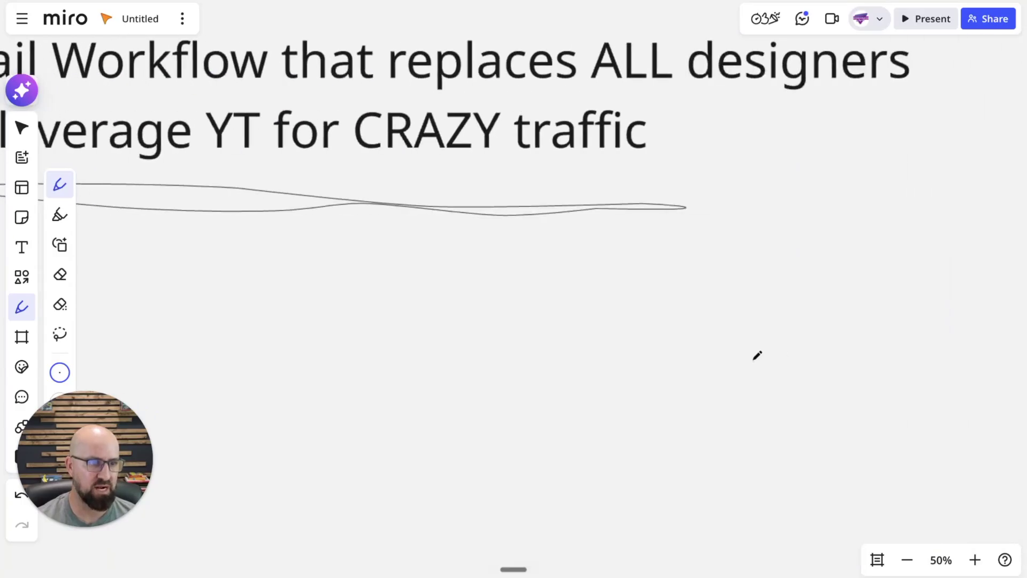
pyautogui.hscroll(-5, 758, 355)
pyautogui.click(908, 560)
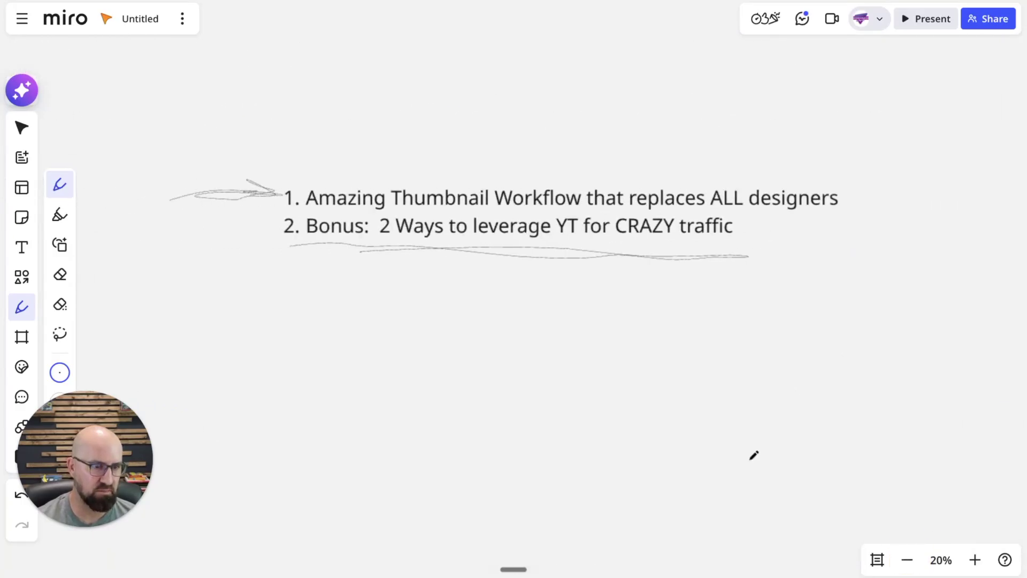
pyautogui.hscroll(-2, 754, 455)
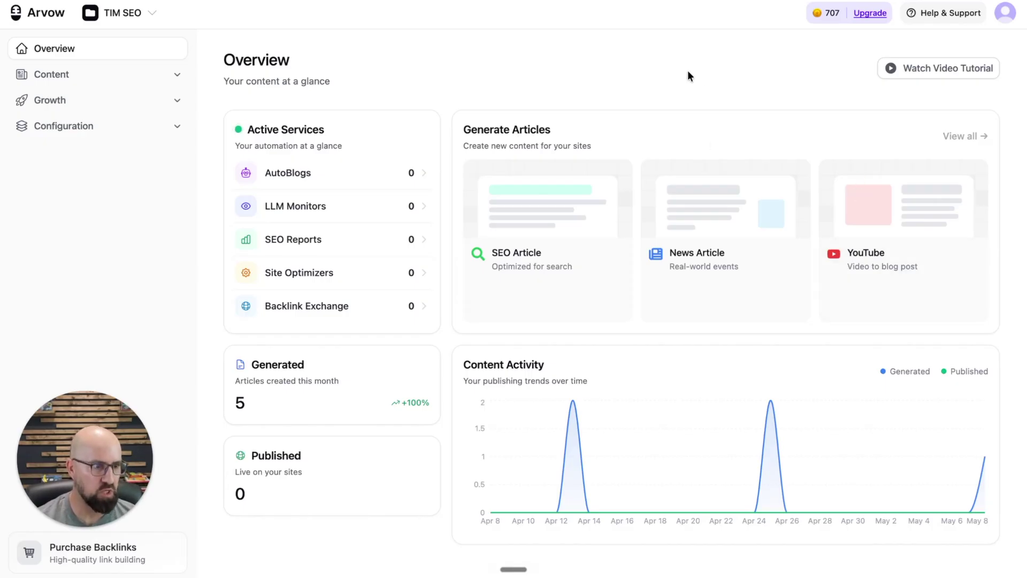
pyautogui.click(532, 204)
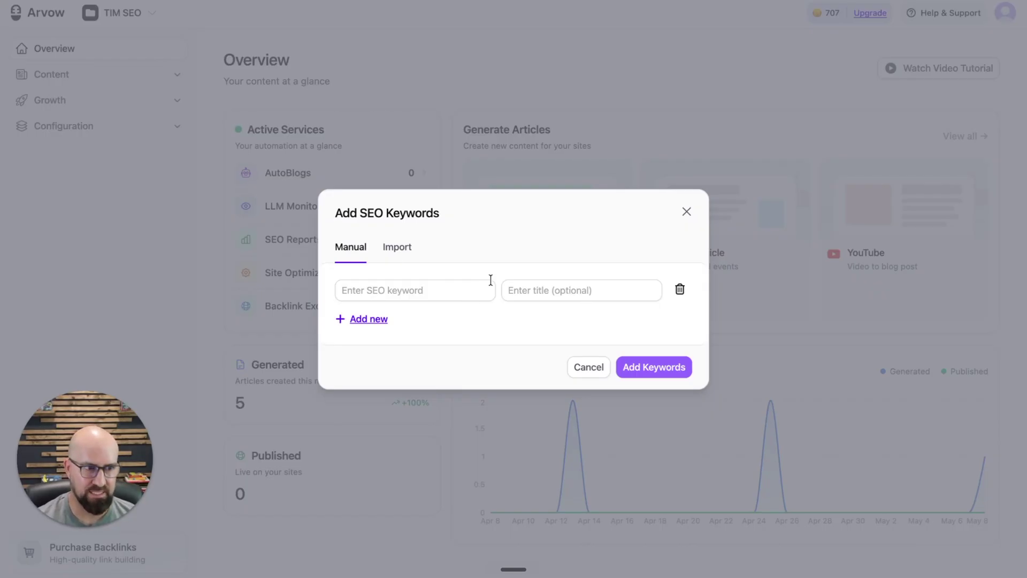
pyautogui.click(686, 211)
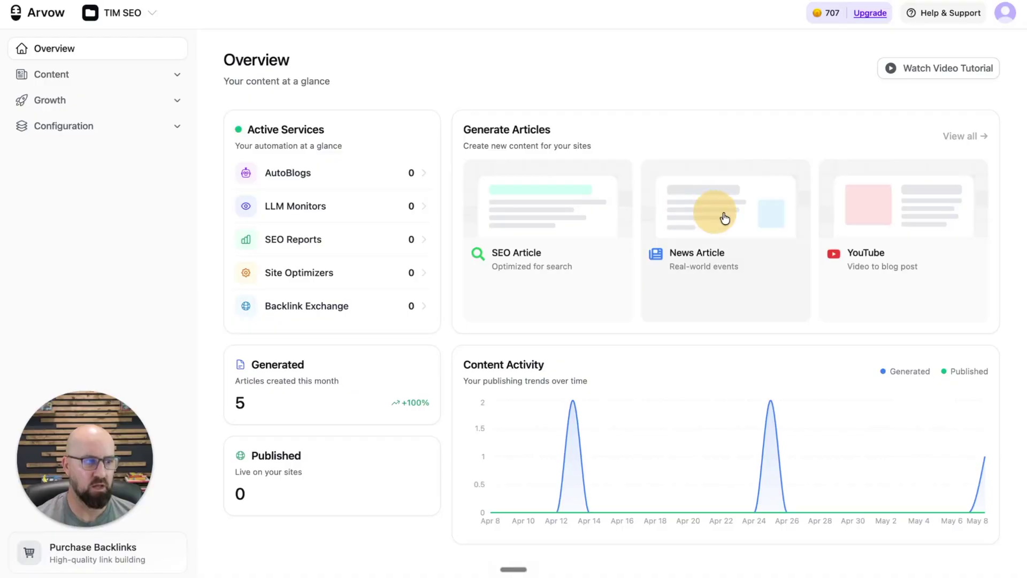
pyautogui.click(892, 192)
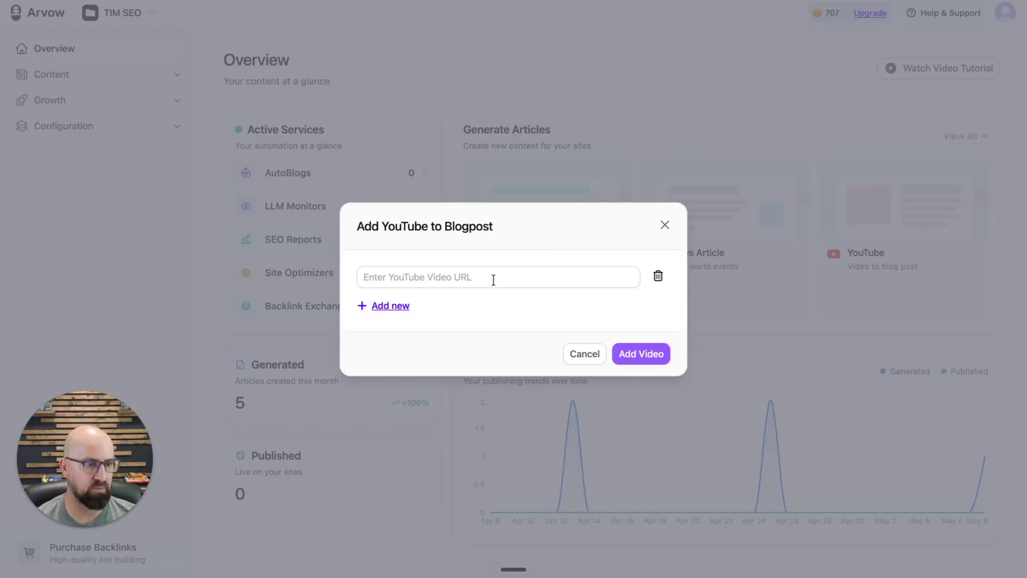
pyautogui.click(489, 280)
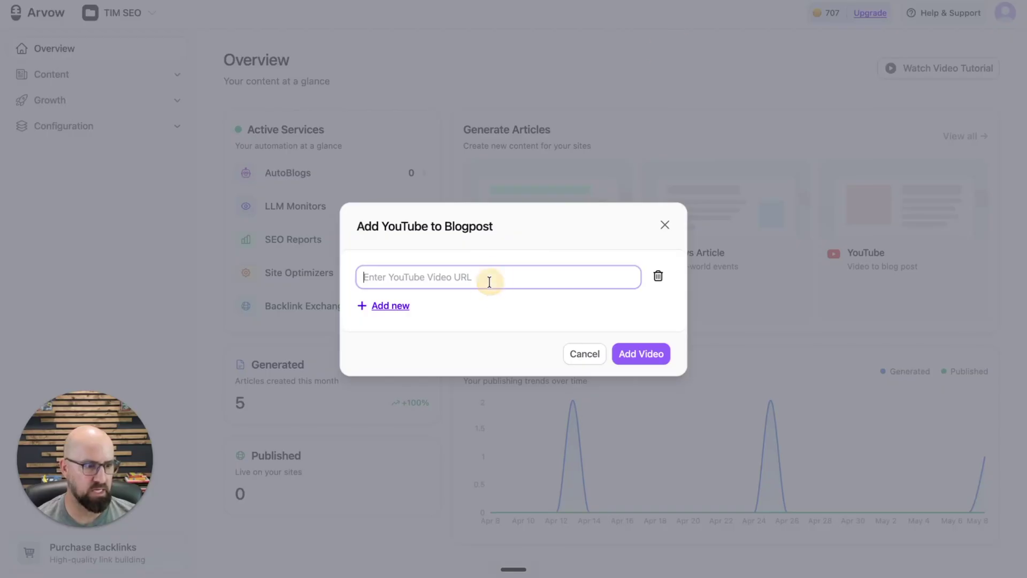
pyautogui.write('https://www.youtube.com/watch?v=3fsJFUvA6Ts')
pyautogui.click(623, 353)
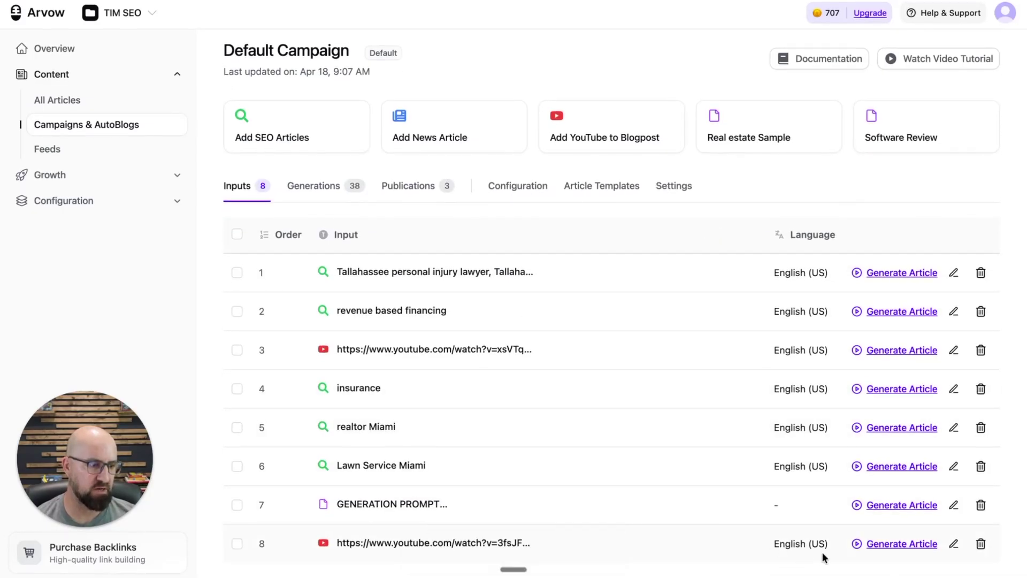
# - Review the details, content, formatting and image settings of the added YouTube input, and generate its article
pyautogui.click(952, 545)
pyautogui.click(324, 292)
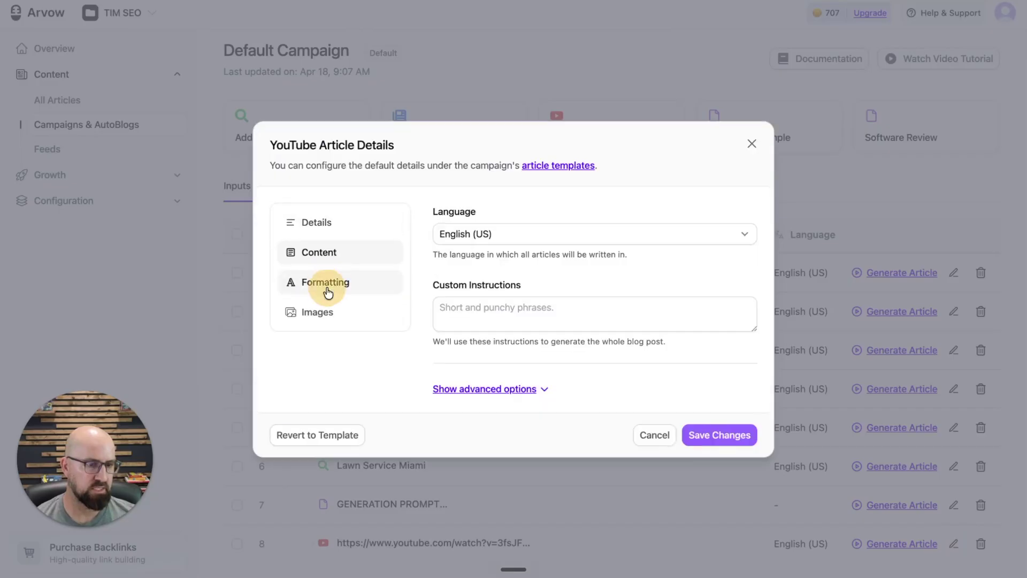
pyautogui.click(325, 283)
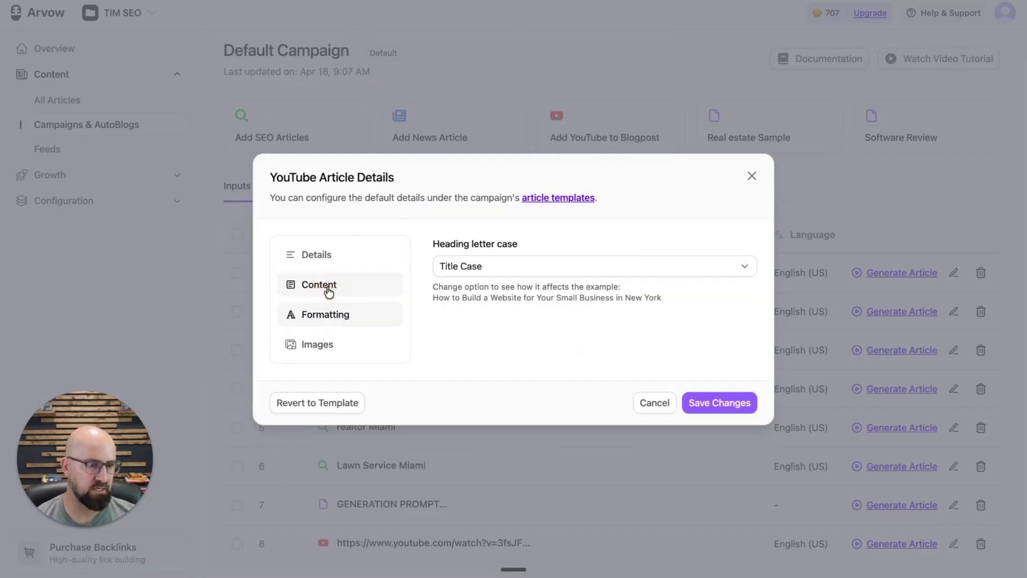
pyautogui.click(316, 347)
pyautogui.click(310, 253)
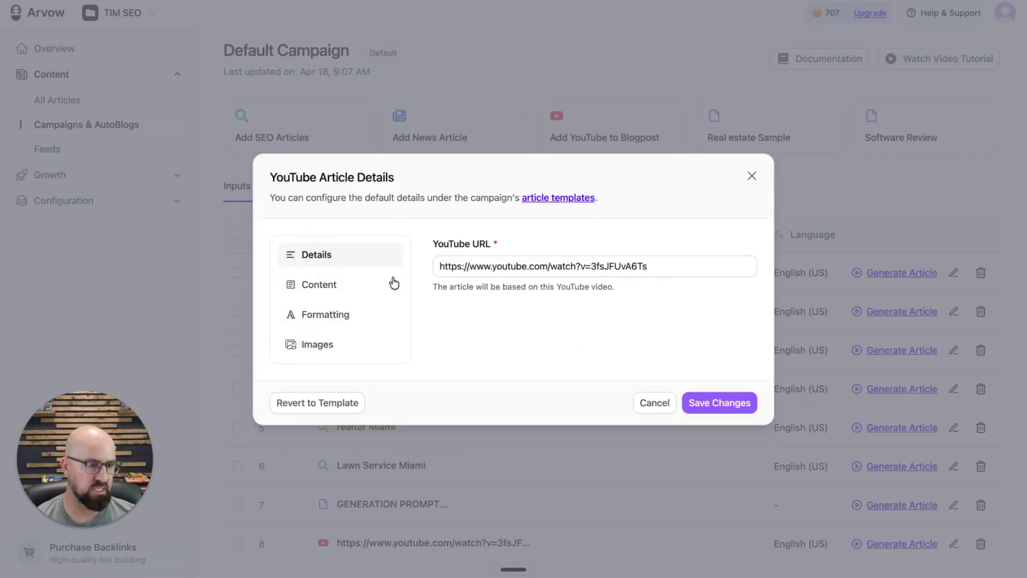
pyautogui.click(325, 285)
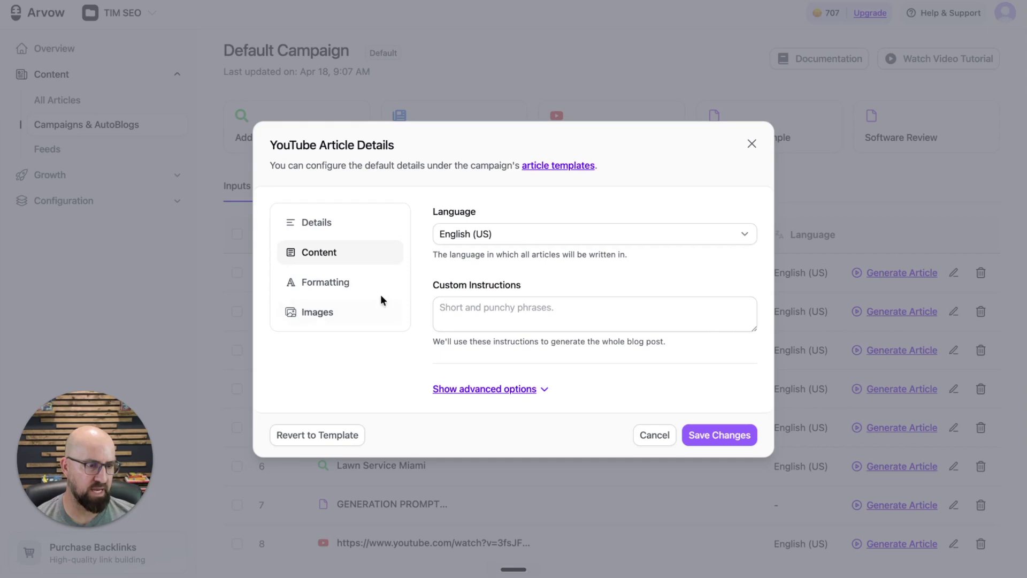
pyautogui.click(334, 291)
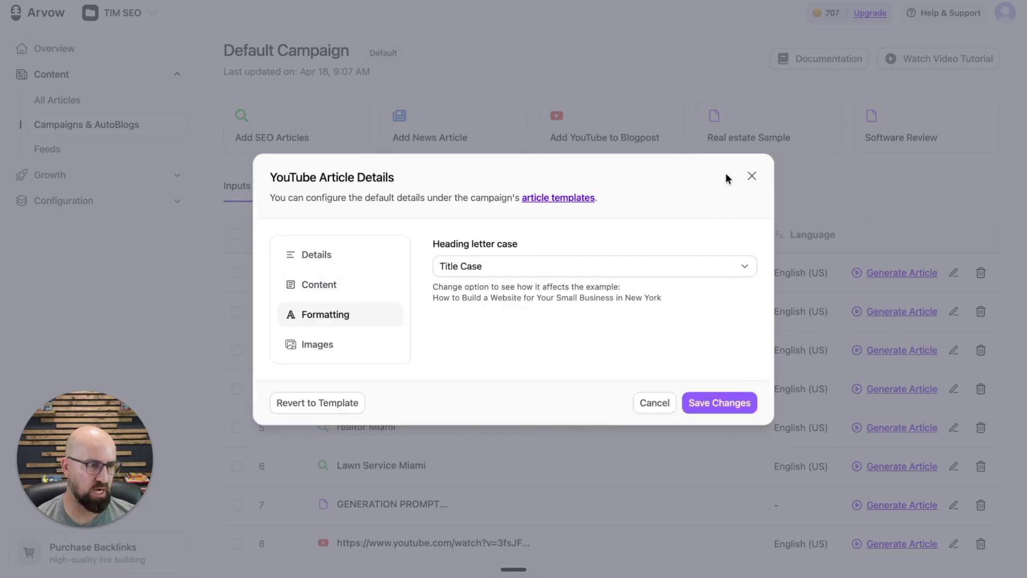
pyautogui.click(752, 176)
pyautogui.click(899, 543)
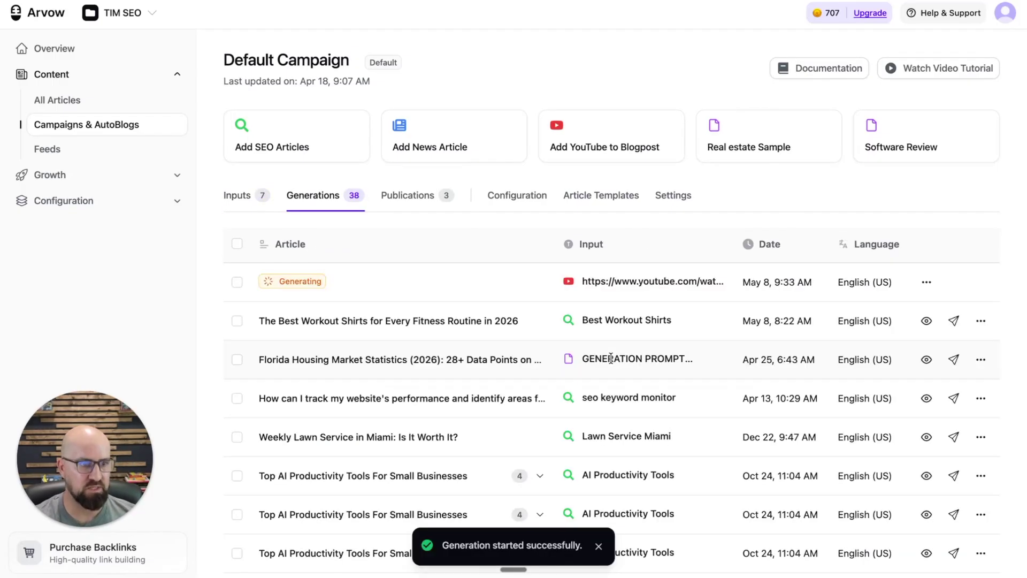
# - Inspect the content feed types and the YouTube channel feed setup form, and close it without creating a feed
pyautogui.click(103, 152)
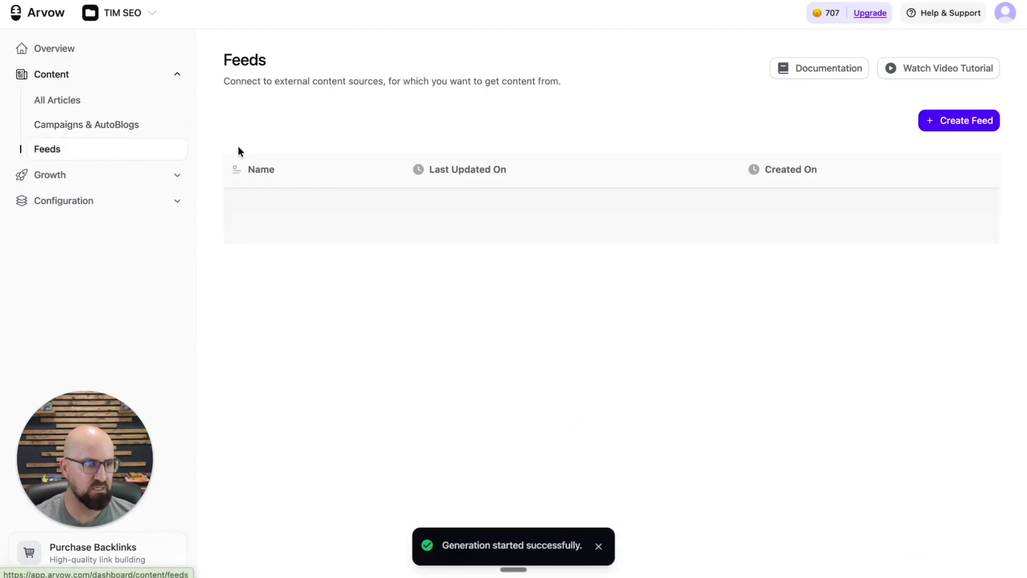
pyautogui.click(951, 122)
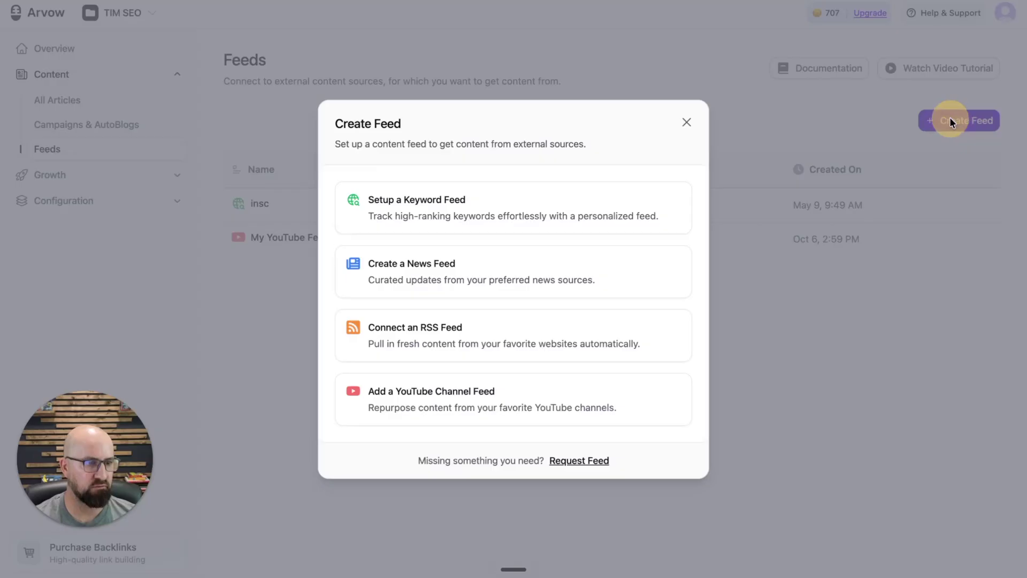
pyautogui.click(424, 392)
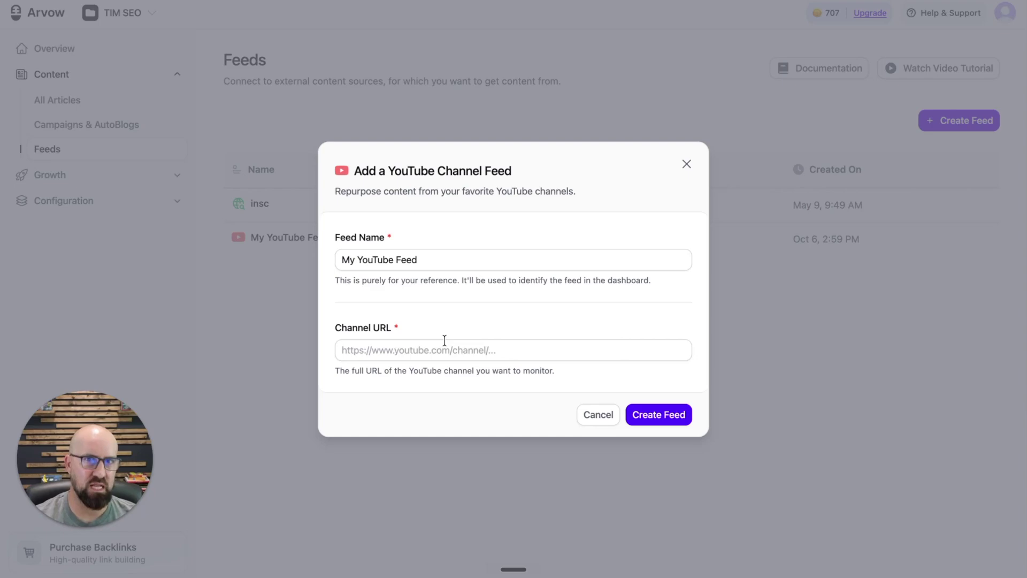
pyautogui.click(687, 165)
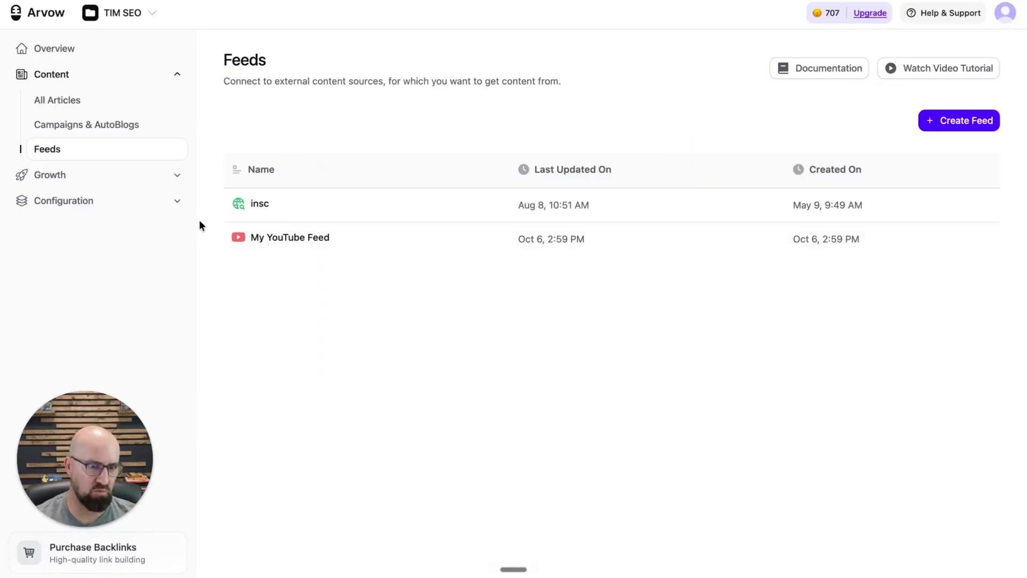
# - Open the generated article "The 5 Keys to Building a Business That Lasts" and examine its embedded video and Key Takeaways
pyautogui.click(109, 104)
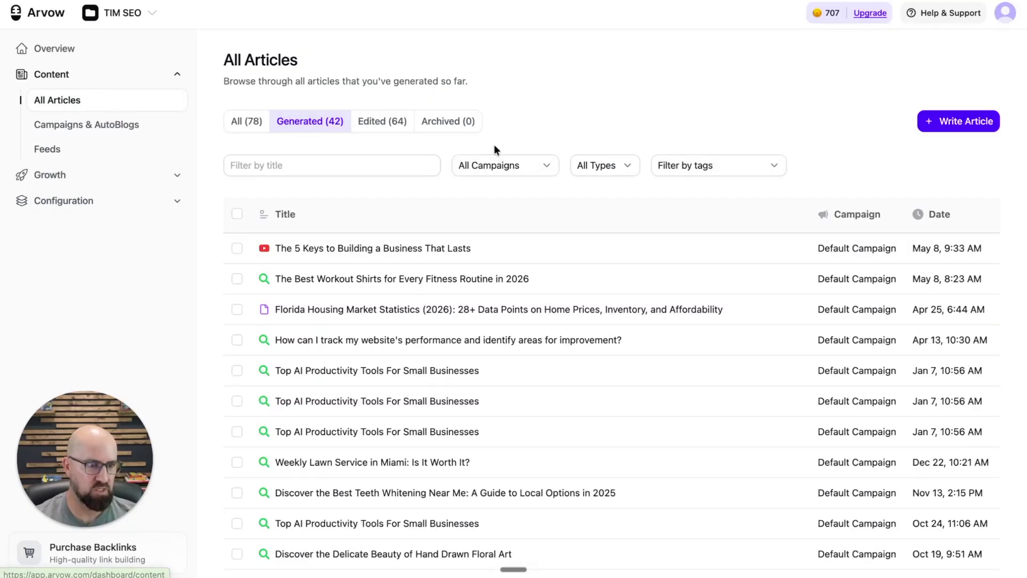
pyautogui.click(416, 255)
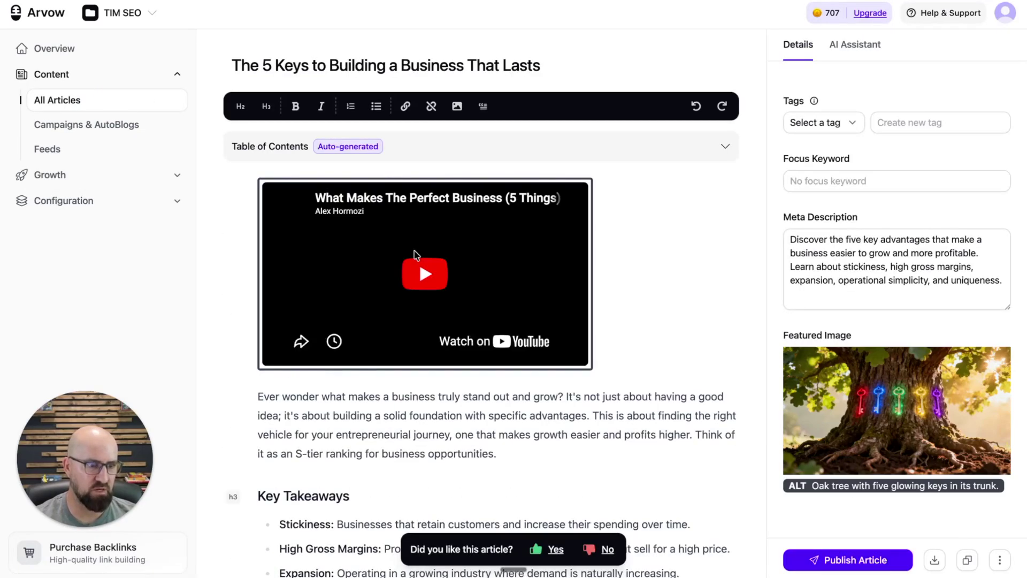
pyautogui.scroll(-1, 582, 291)
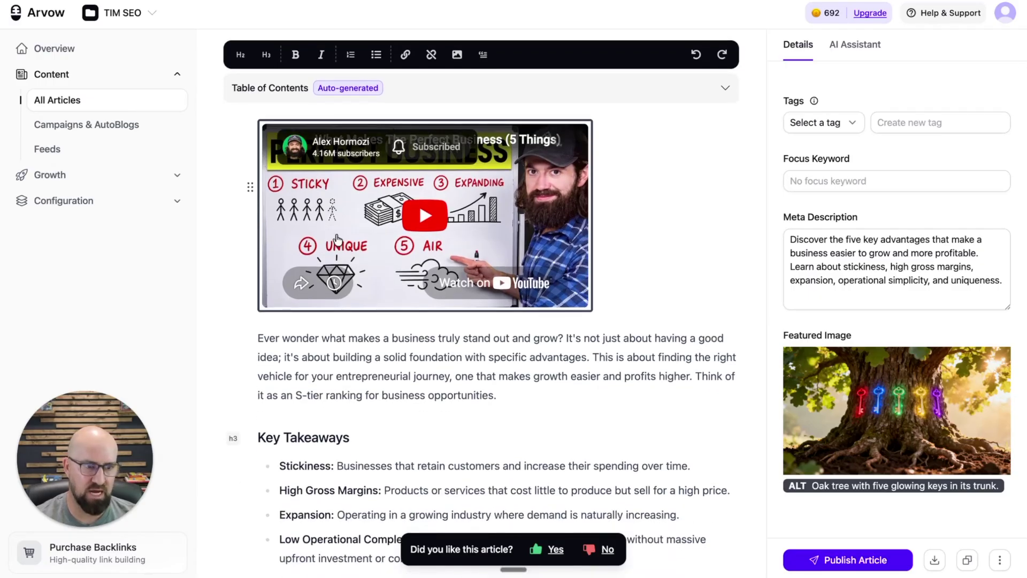
pyautogui.scroll(-5, 493, 214)
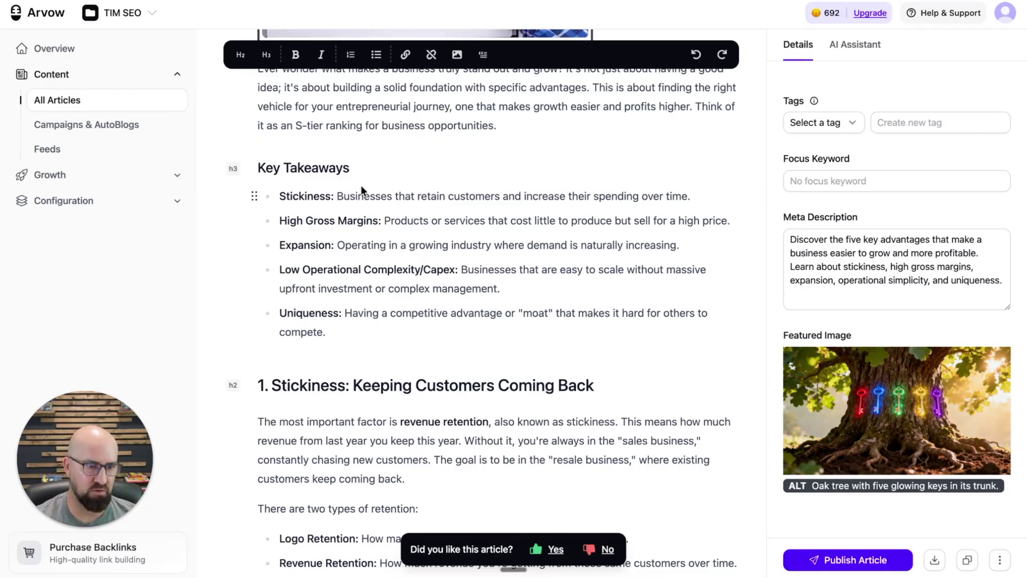
pyautogui.scroll(6, 361, 187)
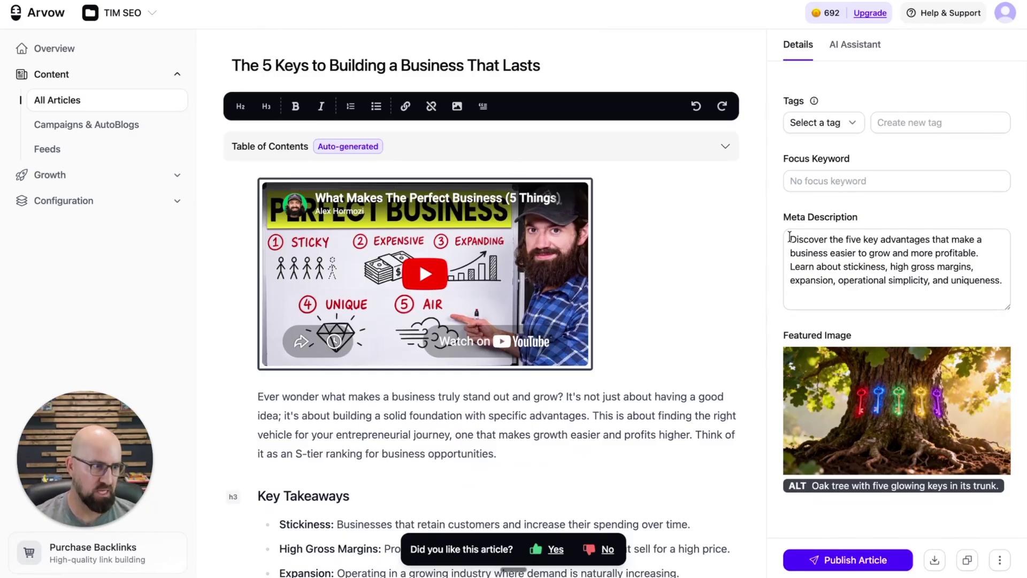
# - Highlight the article's meta description and read through all numbered sections of the body to the conclusion
pyautogui.moveTo(791, 239); pyautogui.dragTo(1002, 280)
pyautogui.scroll(-4, 887, 439)
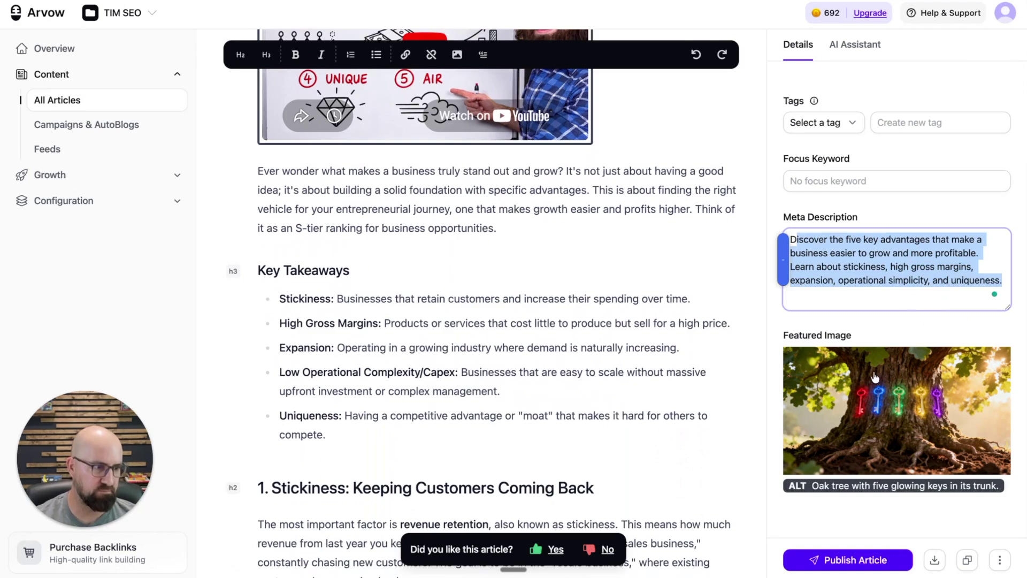
pyautogui.scroll(-8, 455, 305)
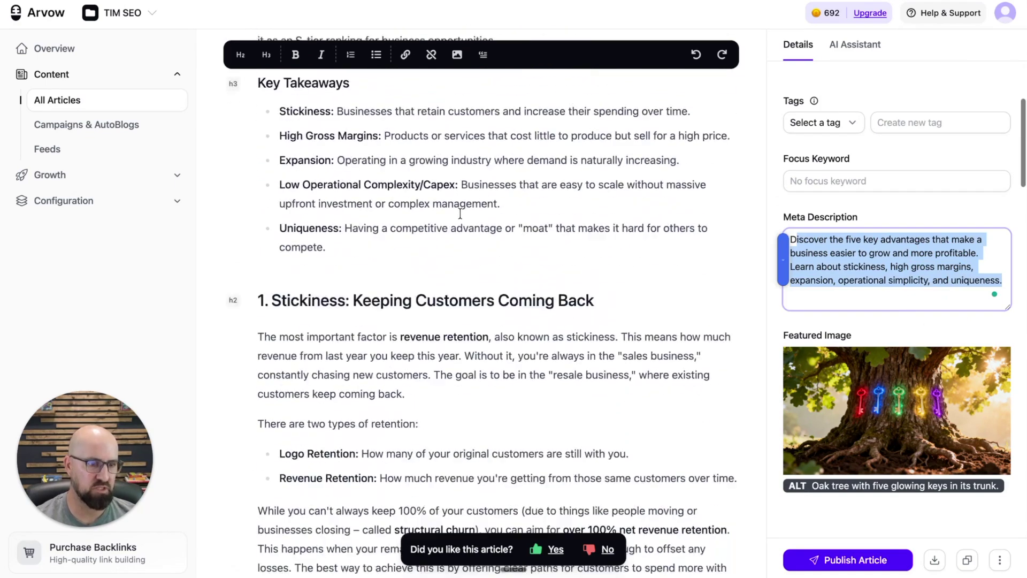
pyautogui.scroll(-15, 463, 217)
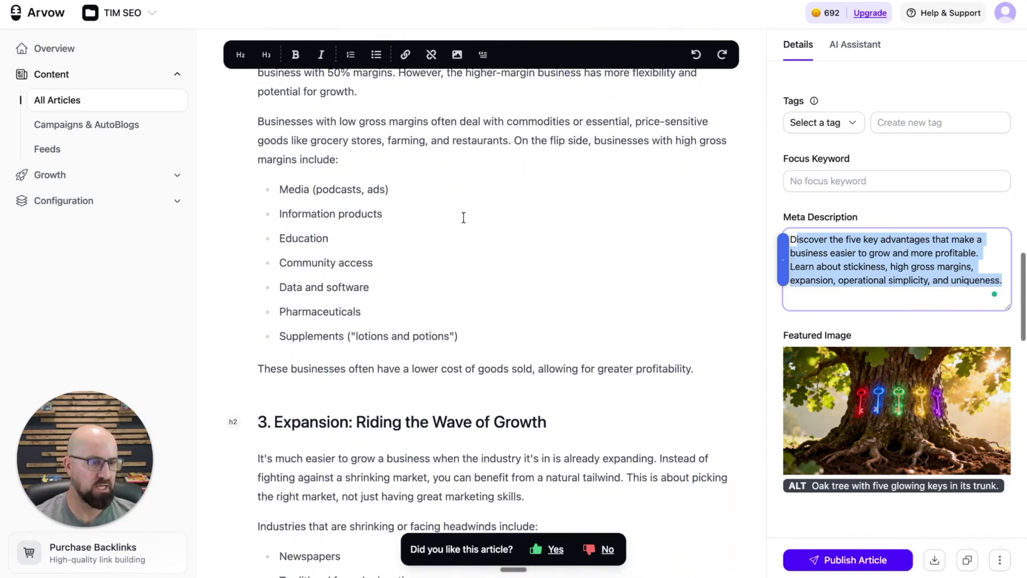
pyautogui.scroll(-10, 464, 217)
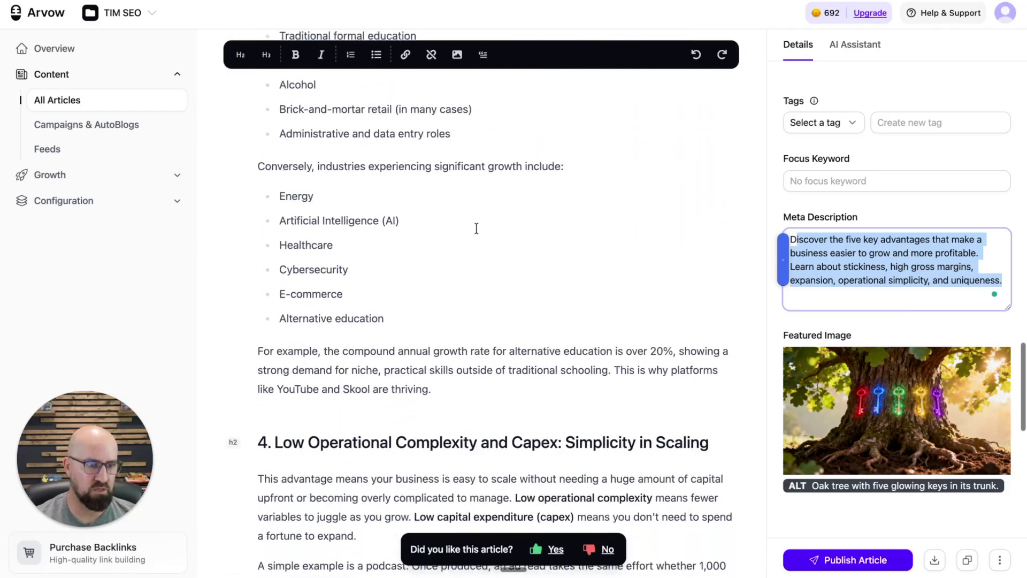
pyautogui.scroll(-13, 477, 228)
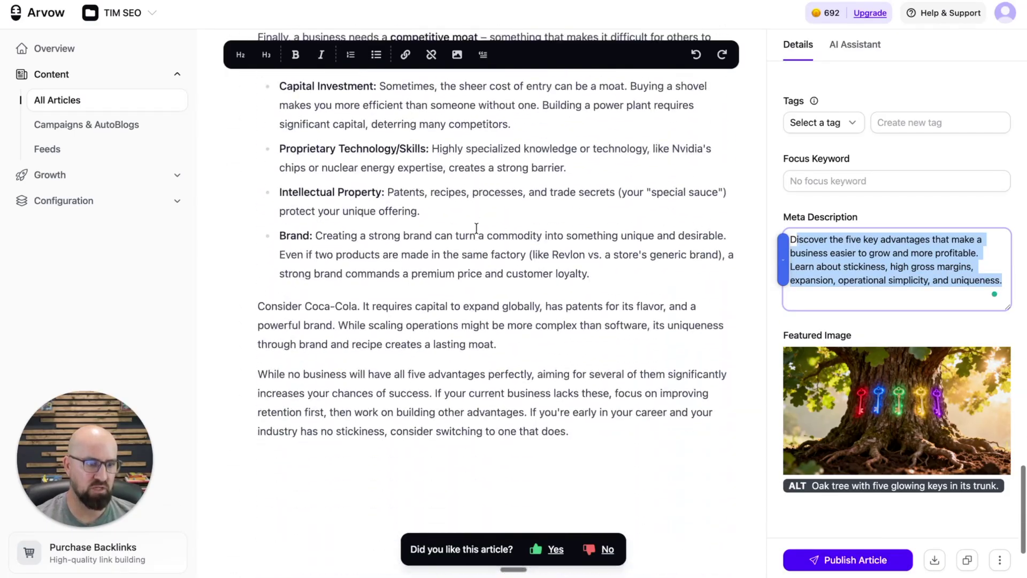
pyautogui.scroll(20, 476, 228)
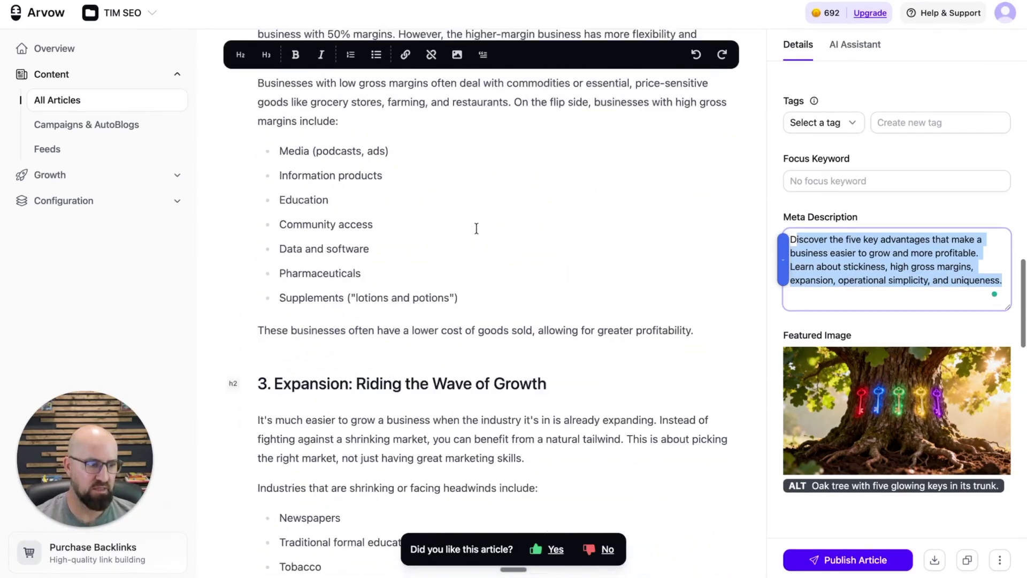
pyautogui.scroll(8, 535, 225)
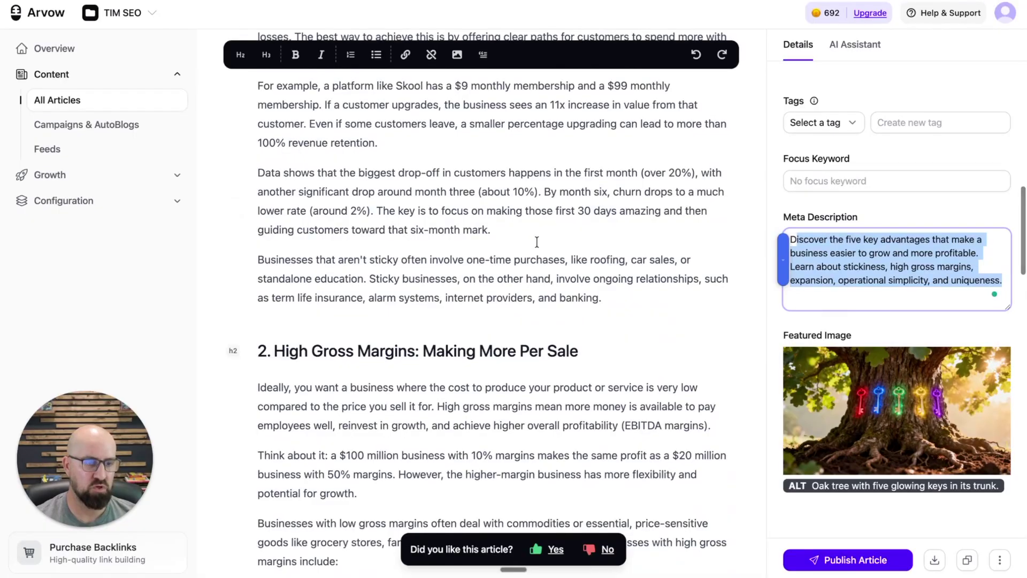
# - Examine the website platforms offered for a new publishing integration, and close the selection without creating one
pyautogui.click(64, 200)
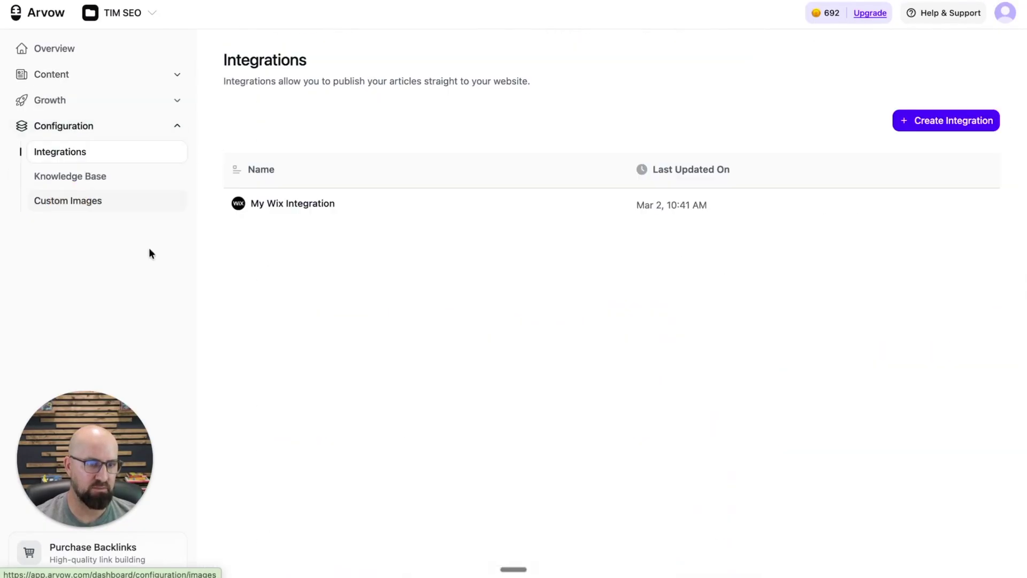
pyautogui.click(917, 124)
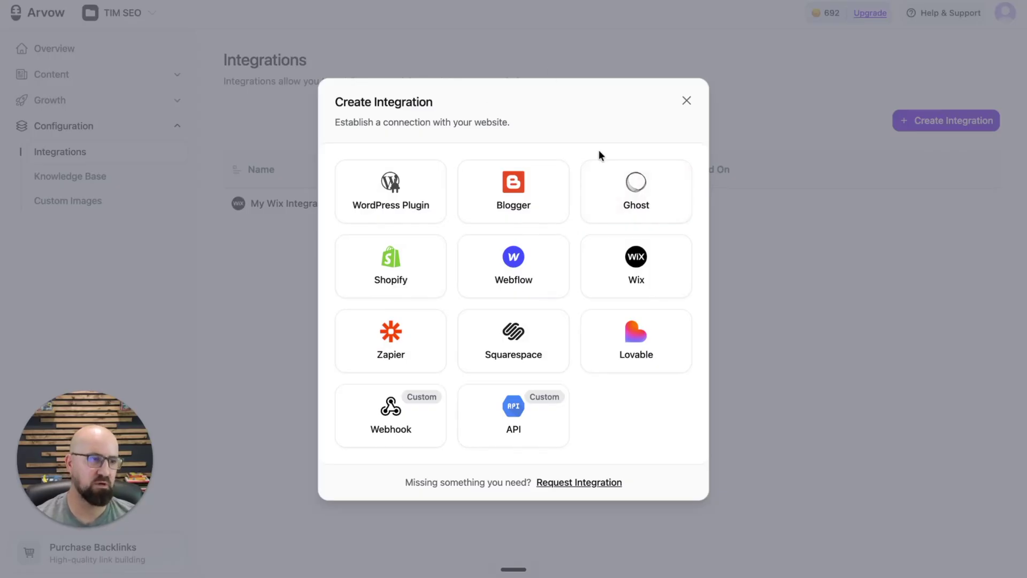
pyautogui.click(686, 102)
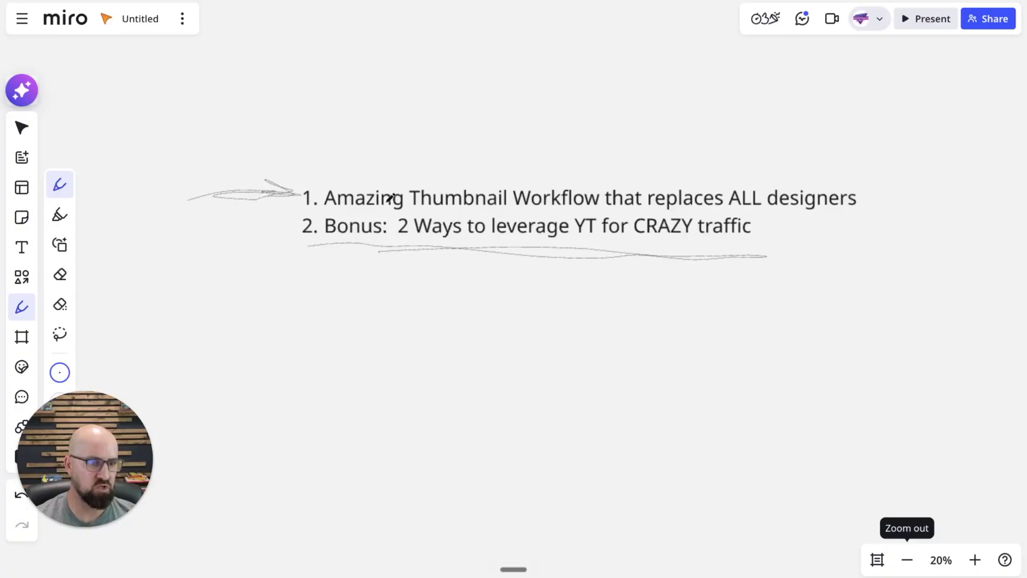